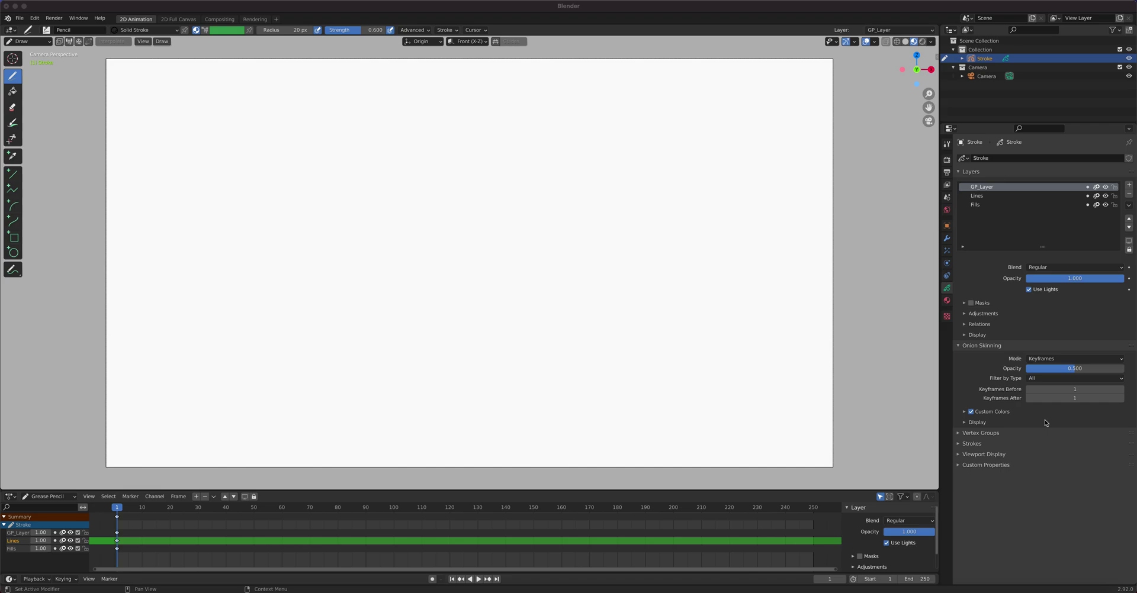
# Remove the extra GP_Layer layer and create a new file from the 2D Animation template
pyautogui.click(1129, 194)
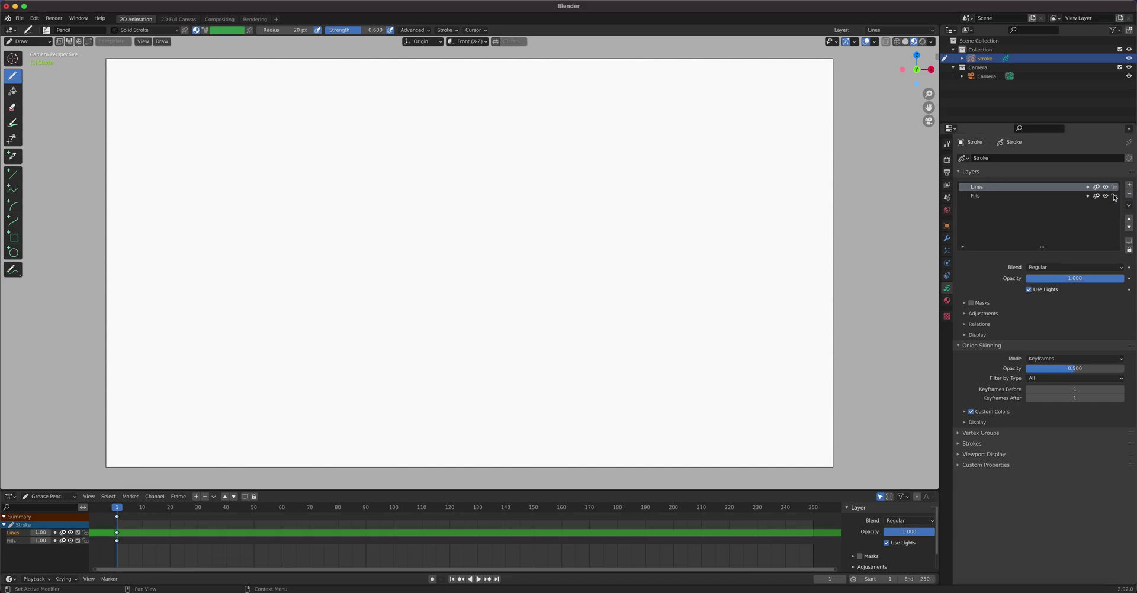
pyautogui.click(19, 18)
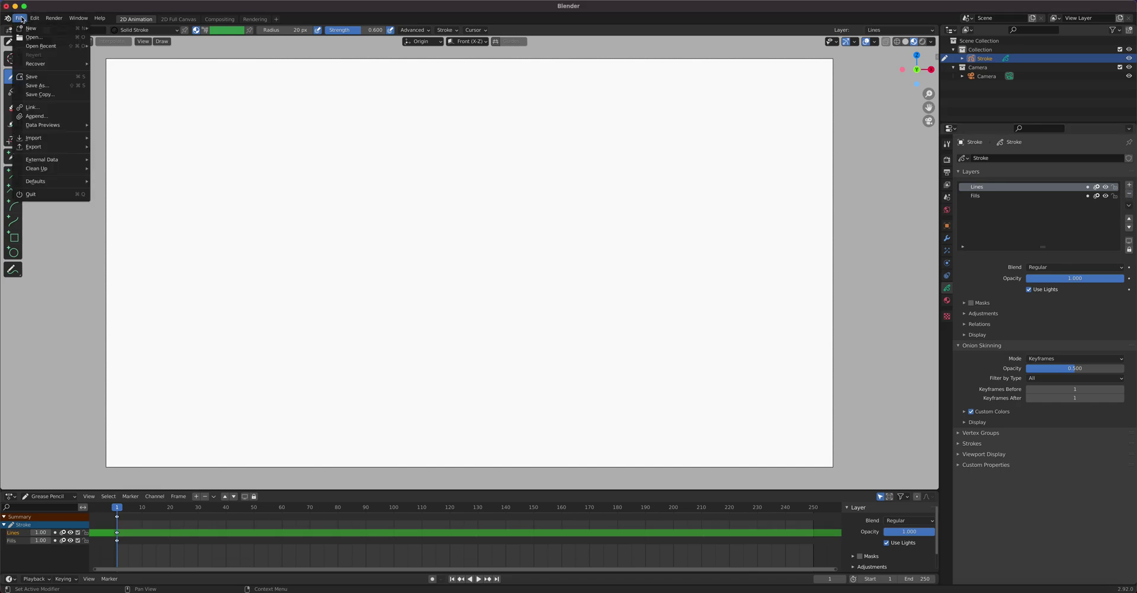
pyautogui.click(41, 28)
pyautogui.click(20, 17)
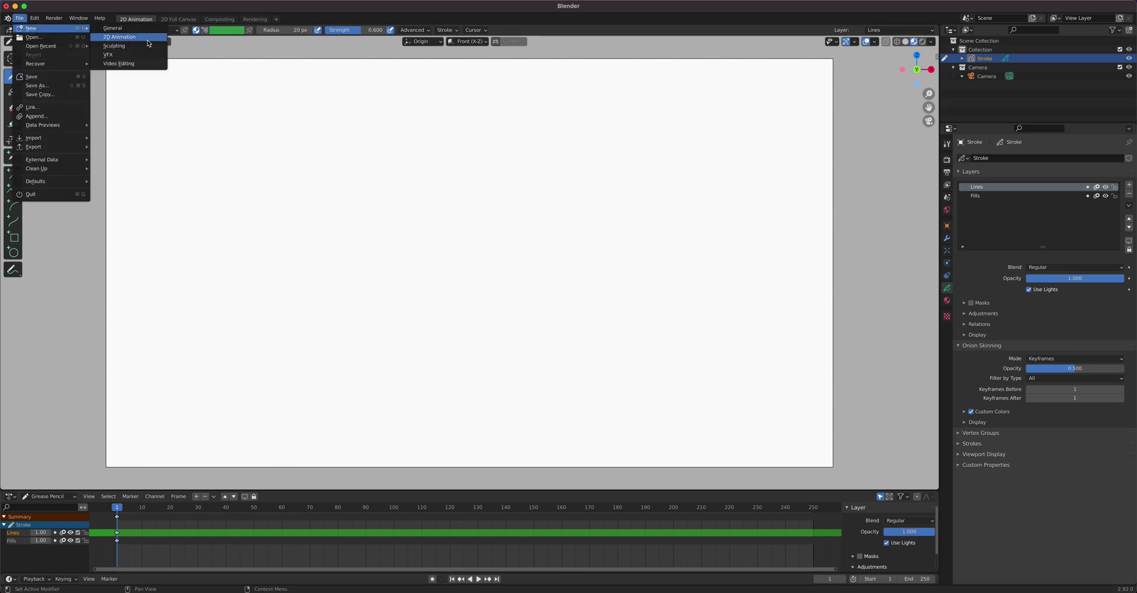
pyautogui.click(148, 43)
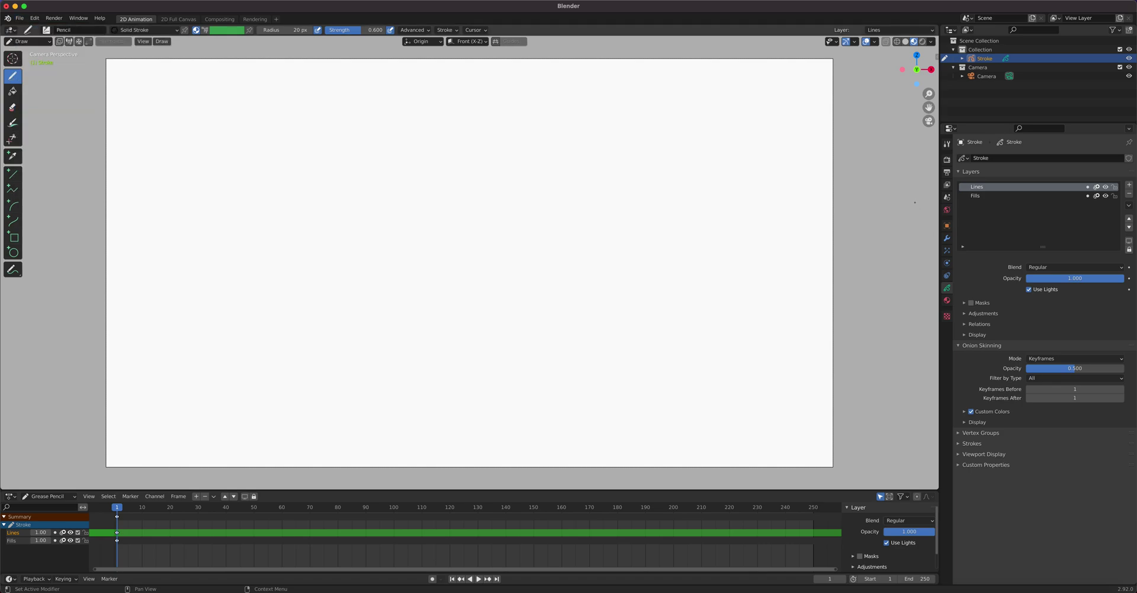
# Add a new layer to the Stroke object and move it between the Lines and Fills layers
pyautogui.click(946, 300)
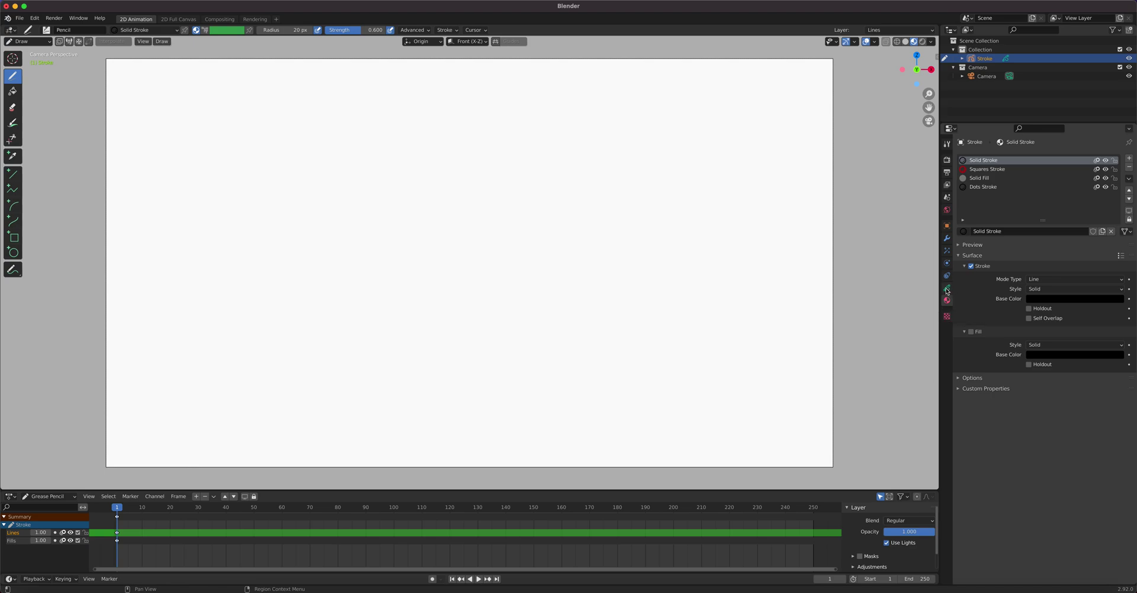
pyautogui.click(946, 288)
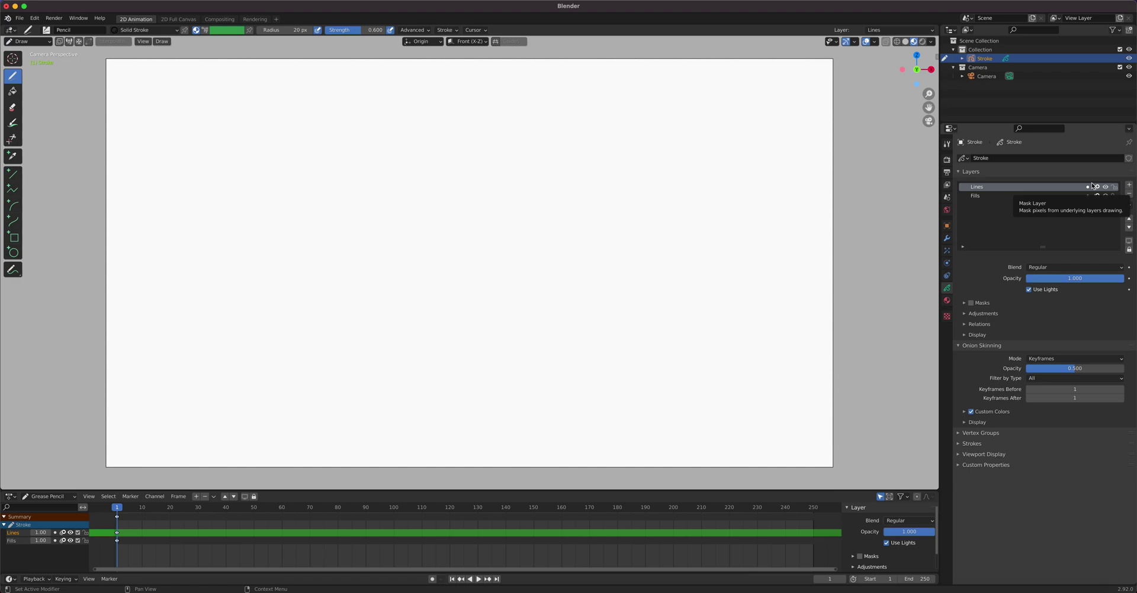
pyautogui.click(1129, 185)
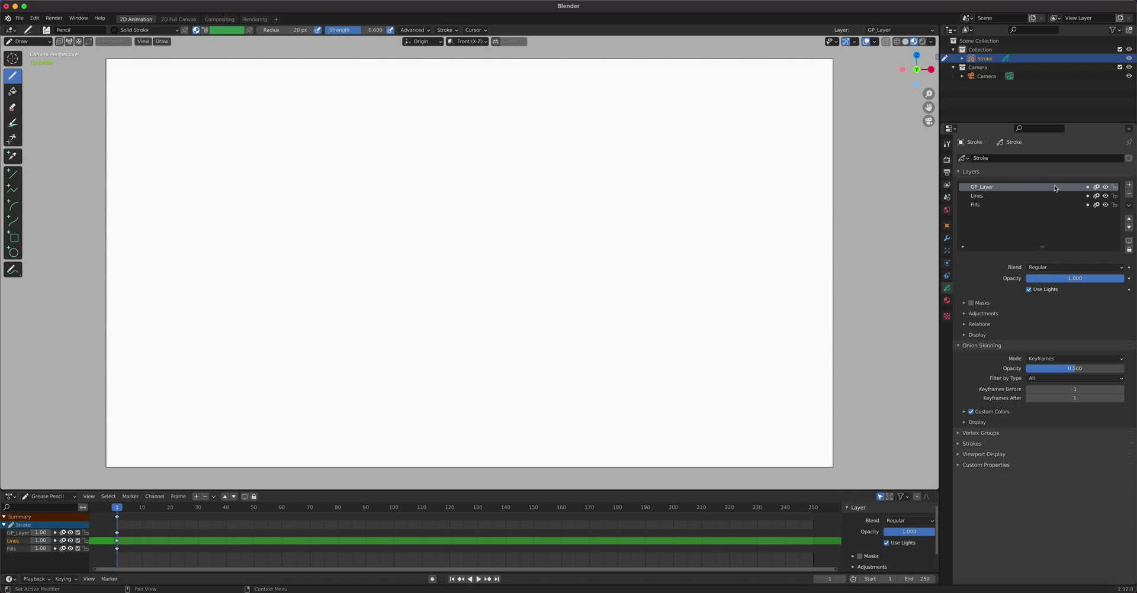
pyautogui.click(1129, 227)
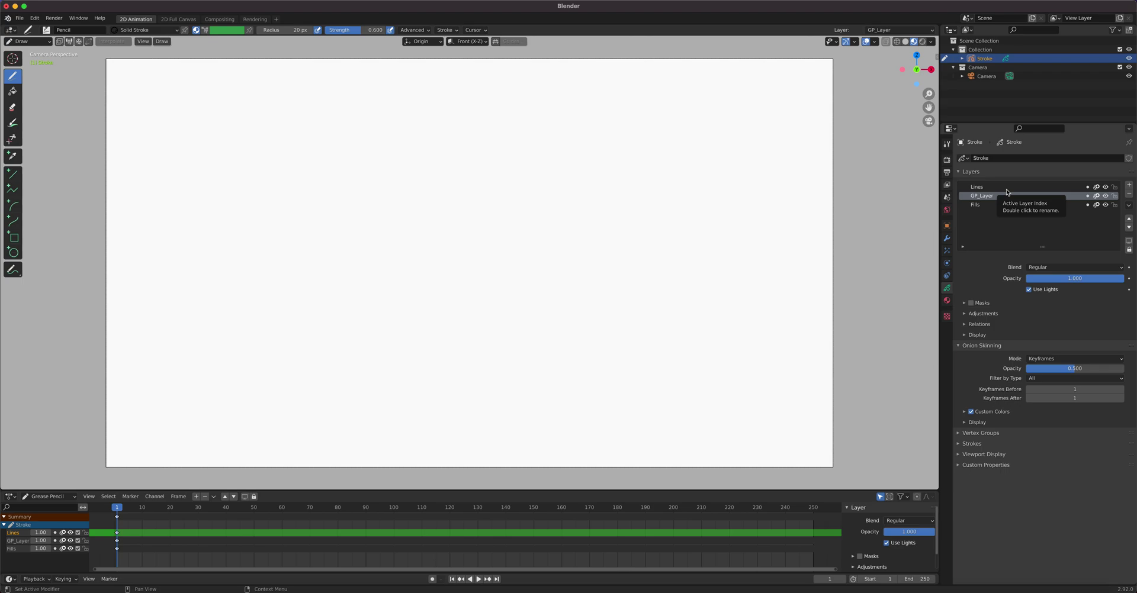
pyautogui.press('space')
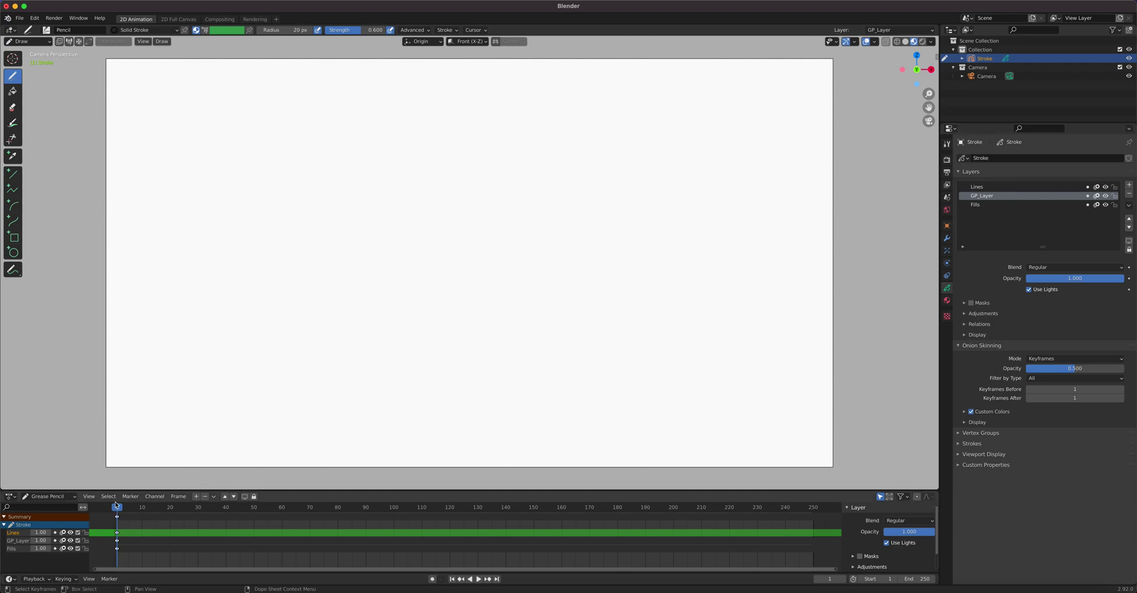
pyautogui.moveTo(262, 504); pyautogui.dragTo(115, 517)
pyautogui.press('space')
# Make Lines the active layer, choose the Ink Pen brush, and show the Solid Stroke material settings
pyautogui.click(1007, 188)
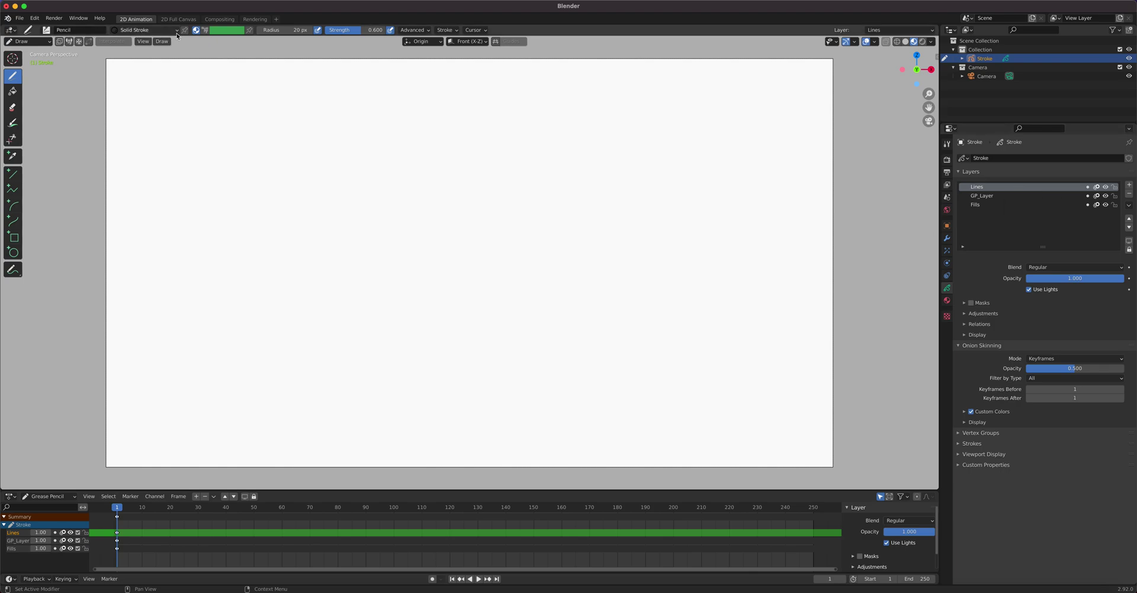
pyautogui.click(46, 30)
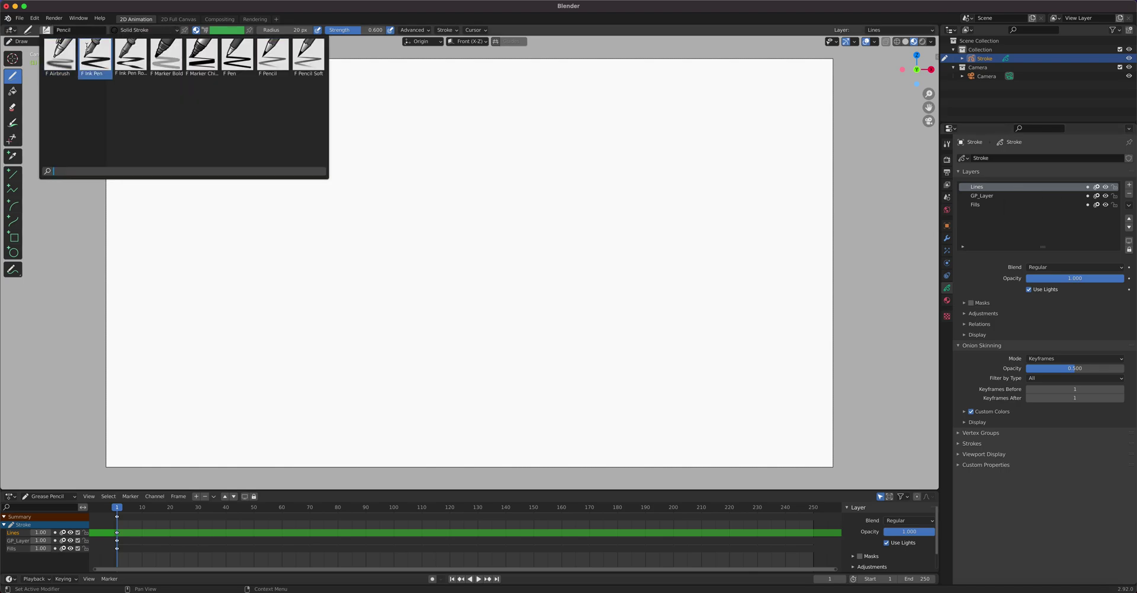
pyautogui.click(94, 56)
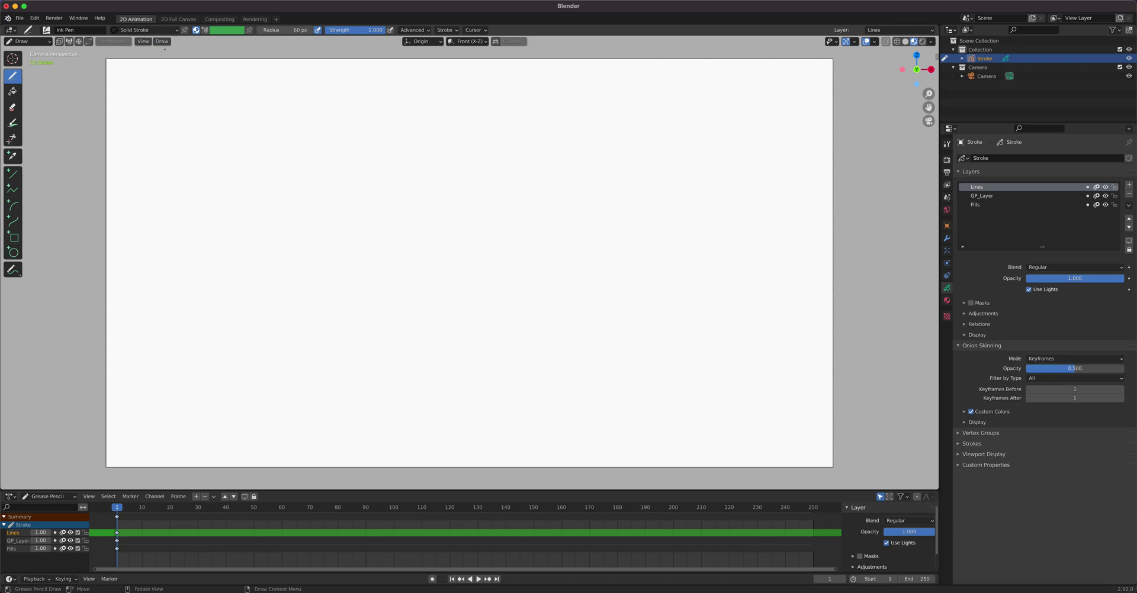
pyautogui.click(146, 30)
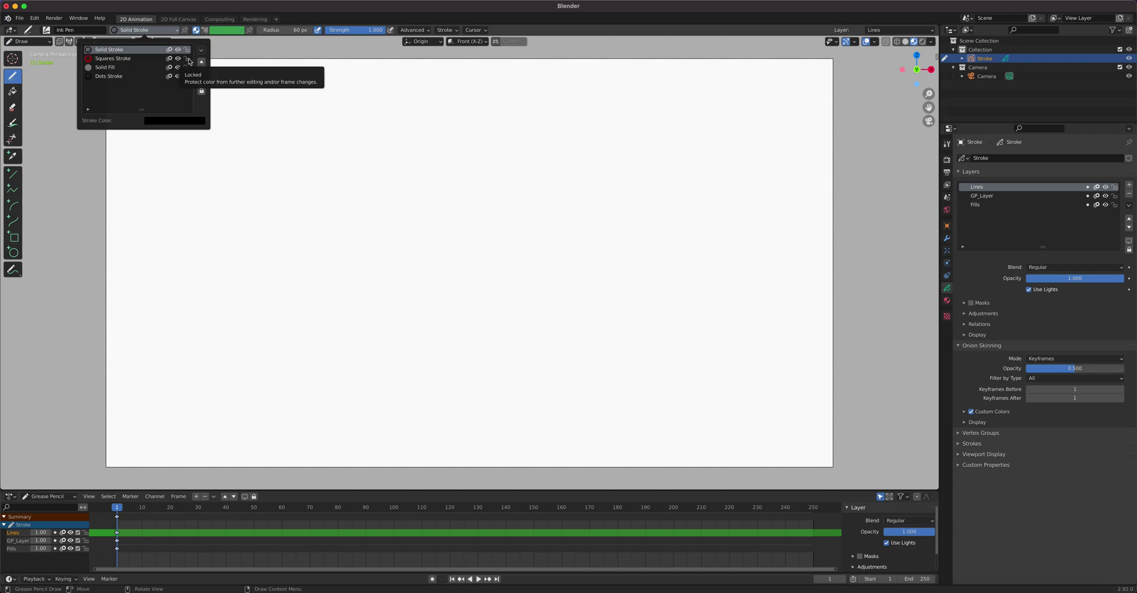
pyautogui.click(947, 300)
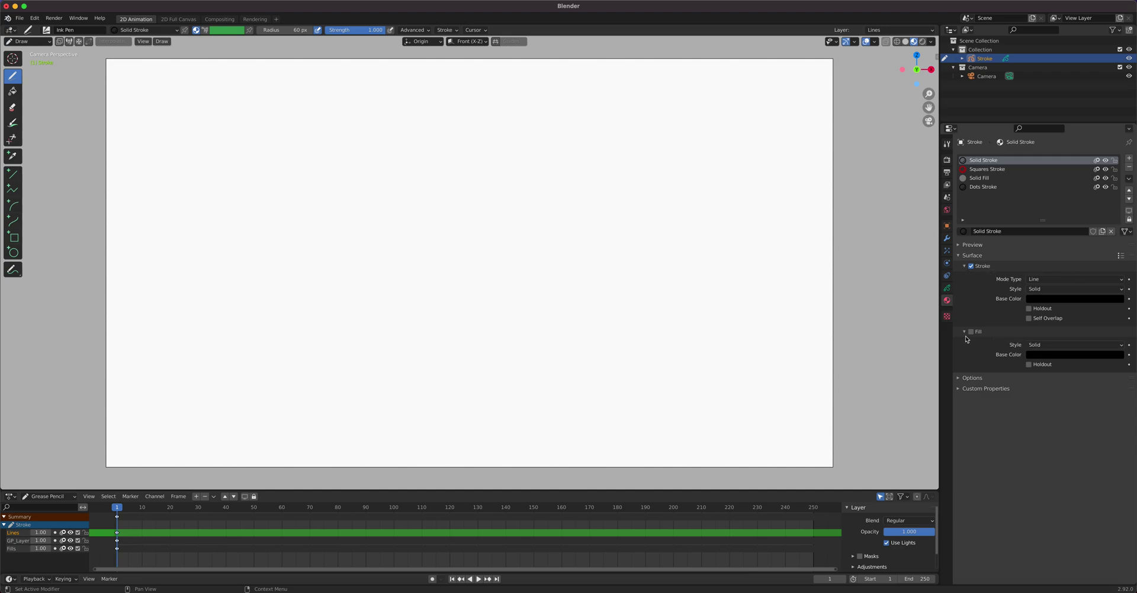
# Draw three curved Ink Pen test strokes across the canvas with the Solid Stroke material and undo them
pyautogui.moveTo(278, 303); pyautogui.dragTo(455, 181)
pyautogui.moveTo(384, 335); pyautogui.dragTo(585, 190)
pyautogui.moveTo(494, 320); pyautogui.dragTo(536, 277)
pyautogui.moveTo(586, 244); pyautogui.dragTo(683, 208)
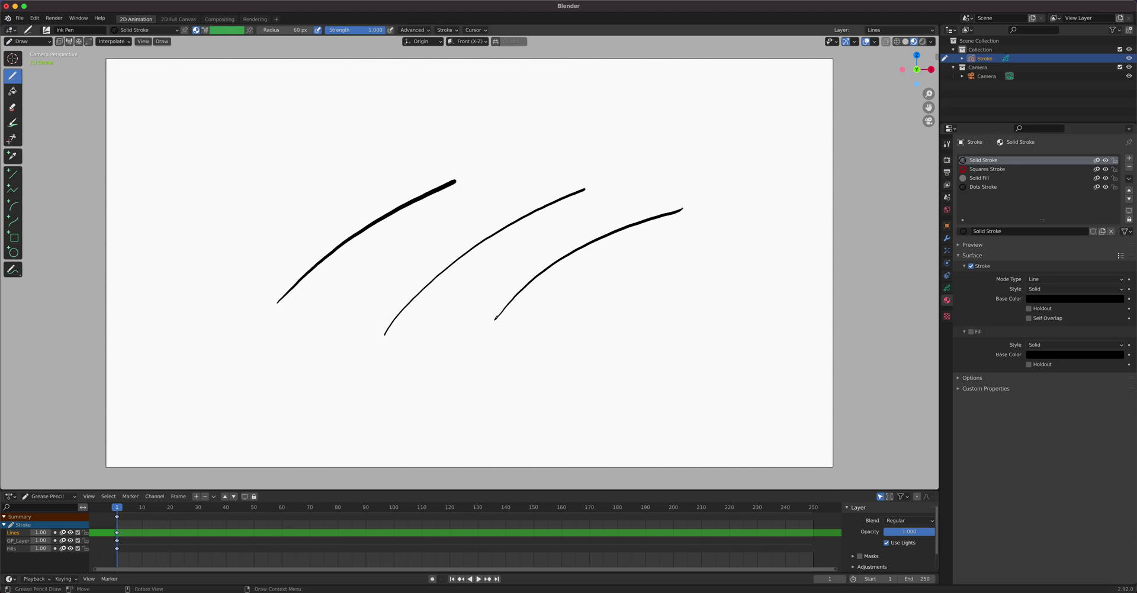
pyautogui.hotkey('ctrl', 'z')
pyautogui.hotkey('ctrl', 'z')
pyautogui.hotkey('ctrl', 'z')
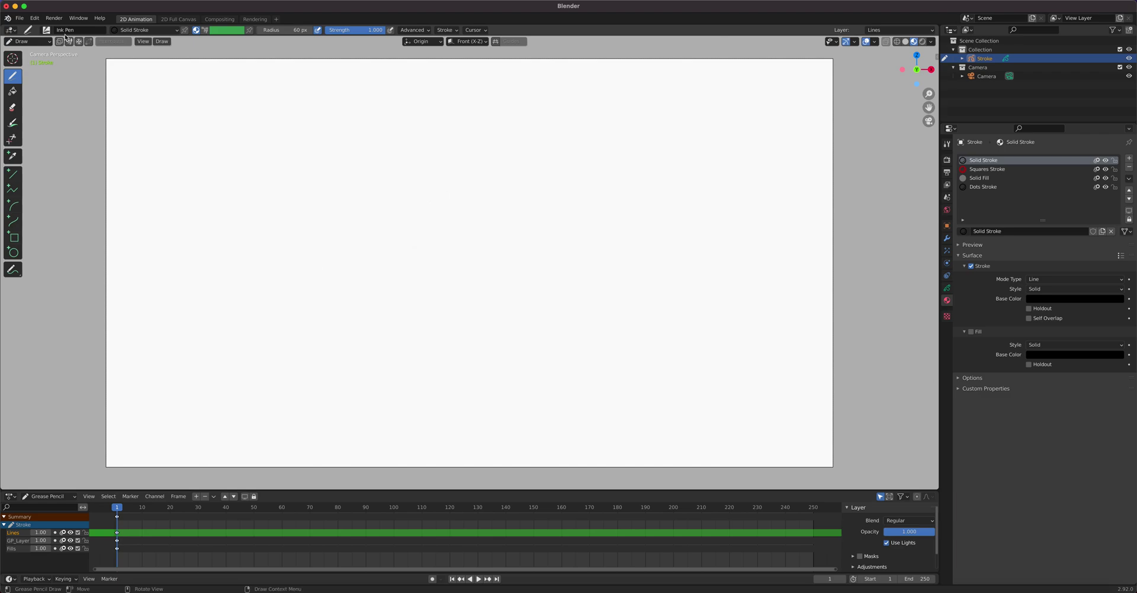
# Draw filled freehand shapes with the Solid Fill material: an oval, an upward arrow, a letter Z and a letter A without its hole
pyautogui.click(175, 31)
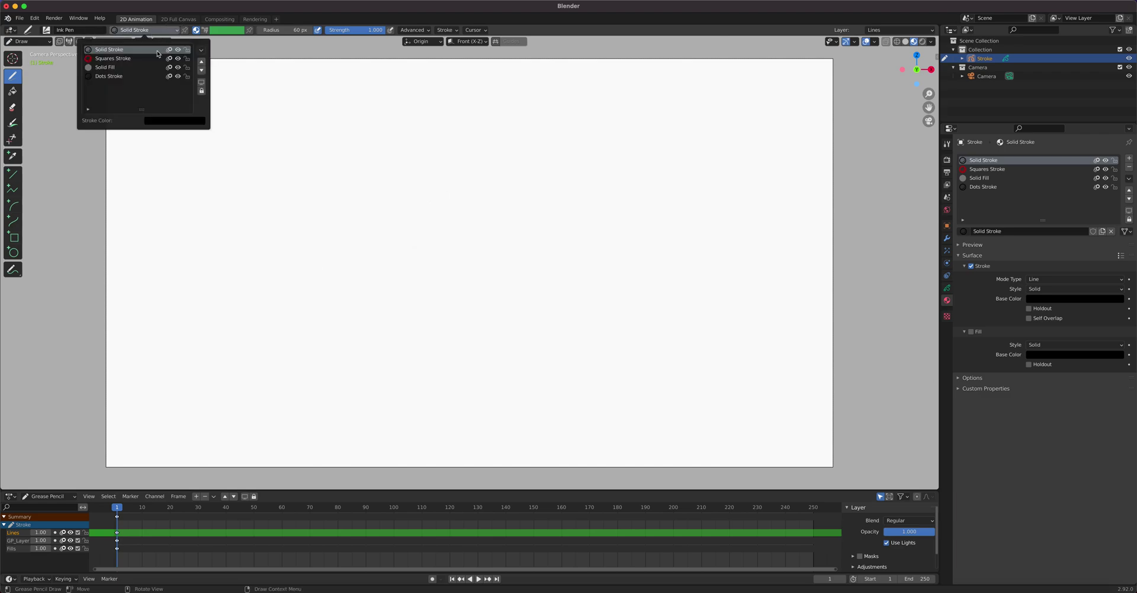
pyautogui.click(115, 69)
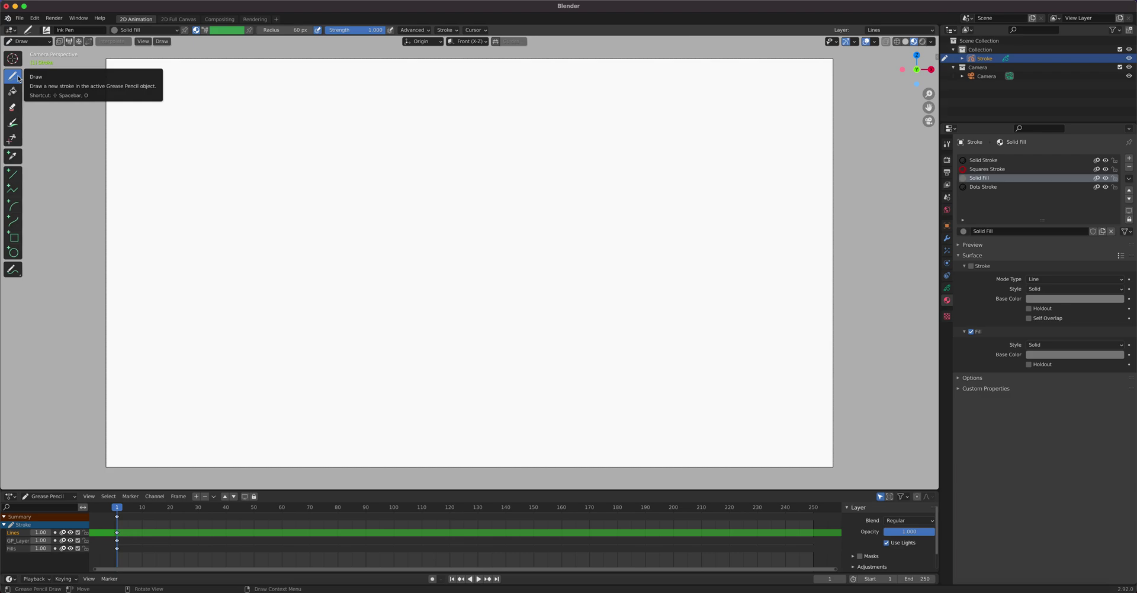
pyautogui.moveTo(335, 175)
pyautogui.mouseDown()
pyautogui.moveTo(296, 228)
pyautogui.moveTo(318, 258)
pyautogui.moveTo(358, 262)
pyautogui.moveTo(394, 236)
pyautogui.moveTo(397, 198)
pyautogui.moveTo(375, 176)
pyautogui.moveTo(325, 179)
pyautogui.mouseUp()
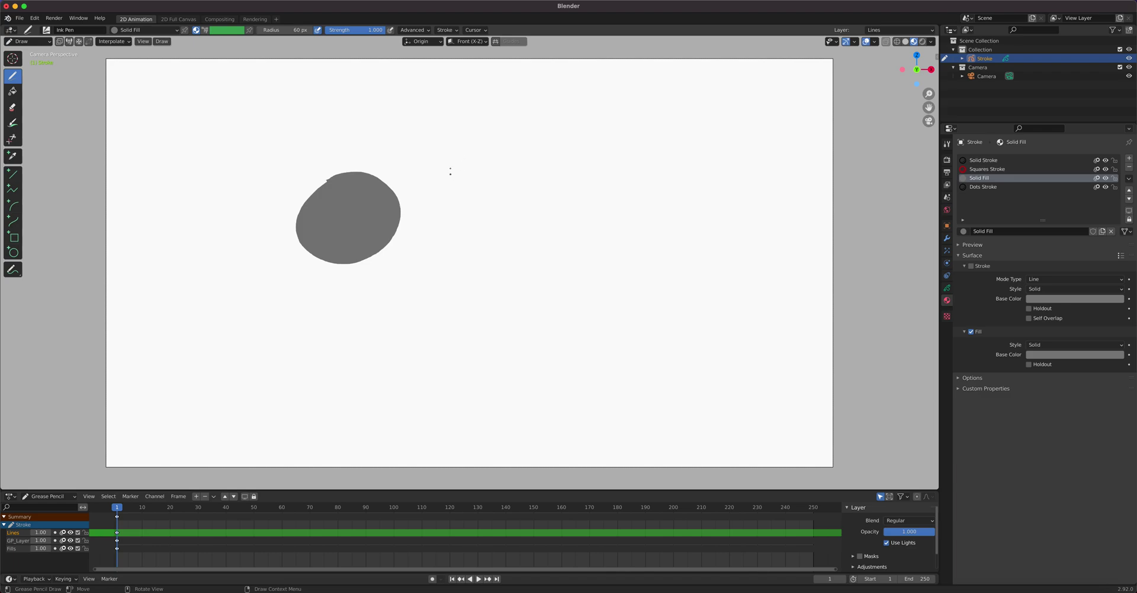
pyautogui.moveTo(456, 203)
pyautogui.mouseDown()
pyautogui.moveTo(470, 260)
pyautogui.moveTo(493, 260)
pyautogui.moveTo(492, 204)
pyautogui.moveTo(528, 198)
pyautogui.moveTo(474, 143)
pyautogui.moveTo(432, 200)
pyautogui.moveTo(458, 200)
pyautogui.mouseUp()
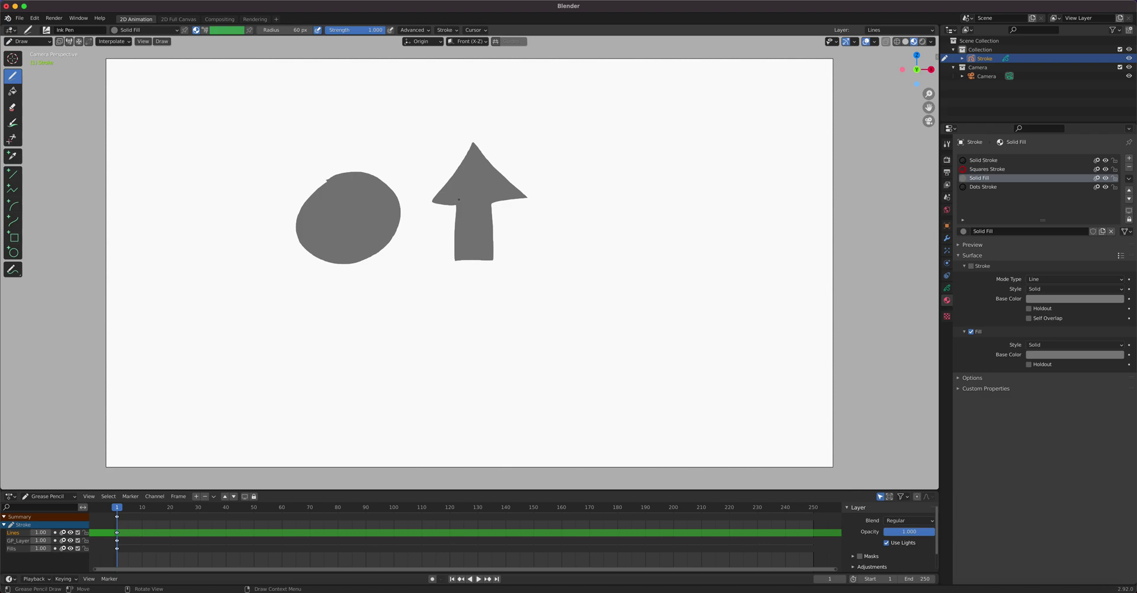
pyautogui.moveTo(574, 151)
pyautogui.mouseDown()
pyautogui.moveTo(574, 170)
pyautogui.moveTo(630, 170)
pyautogui.moveTo(559, 231)
pyautogui.moveTo(632, 221)
pyautogui.moveTo(658, 203)
pyautogui.moveTo(630, 199)
pyautogui.moveTo(665, 142)
pyautogui.moveTo(572, 152)
pyautogui.mouseUp()
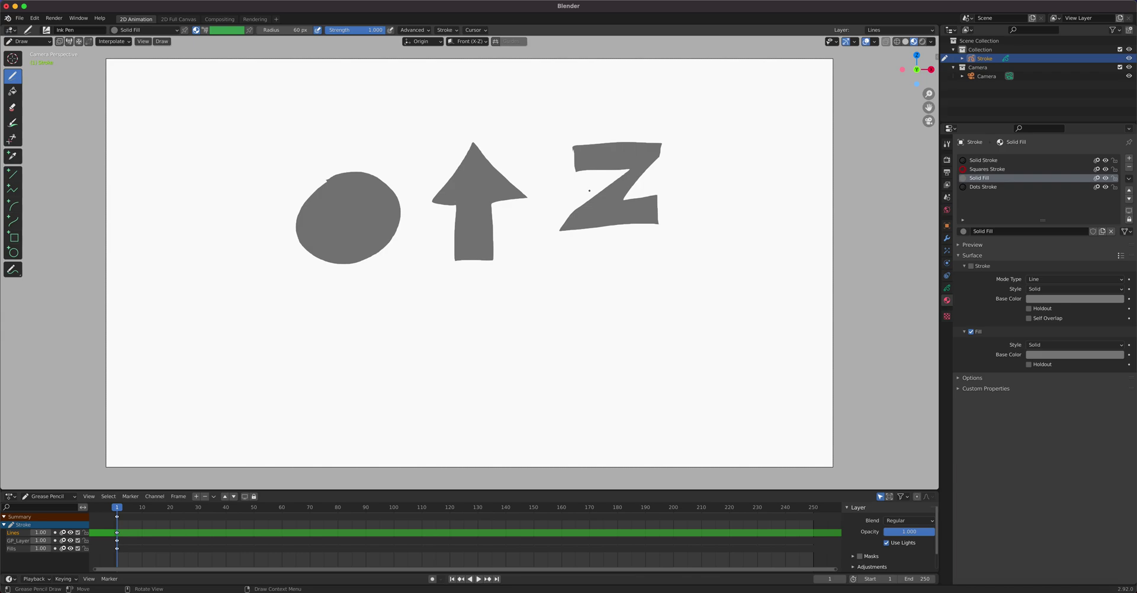
pyautogui.moveTo(241, 403)
pyautogui.mouseDown()
pyautogui.moveTo(292, 295)
pyautogui.moveTo(329, 411)
pyautogui.moveTo(305, 411)
pyautogui.moveTo(298, 392)
pyautogui.moveTo(271, 389)
pyautogui.moveTo(240, 404)
pyautogui.mouseUp()
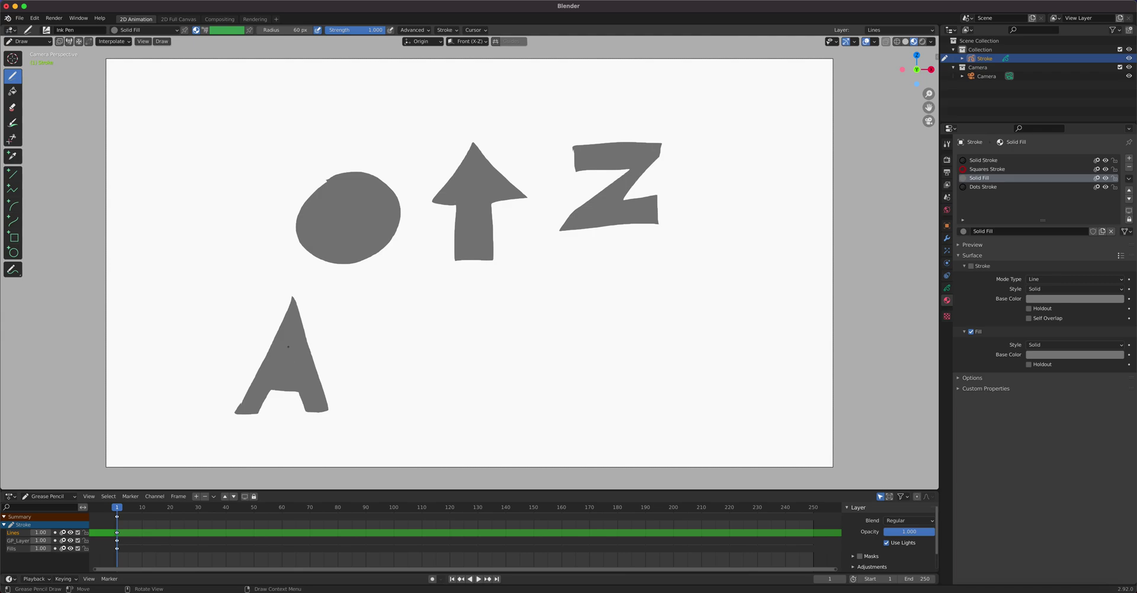
# Make GP_Layer the active layer and move it above the Lines layer
pyautogui.click(947, 288)
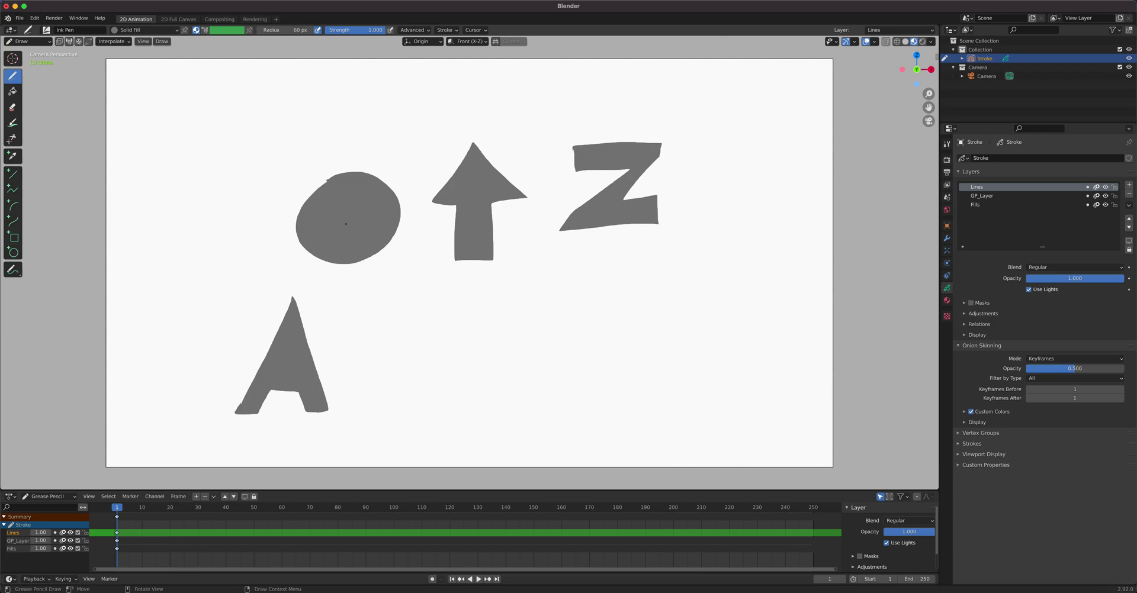
pyautogui.click(1007, 196)
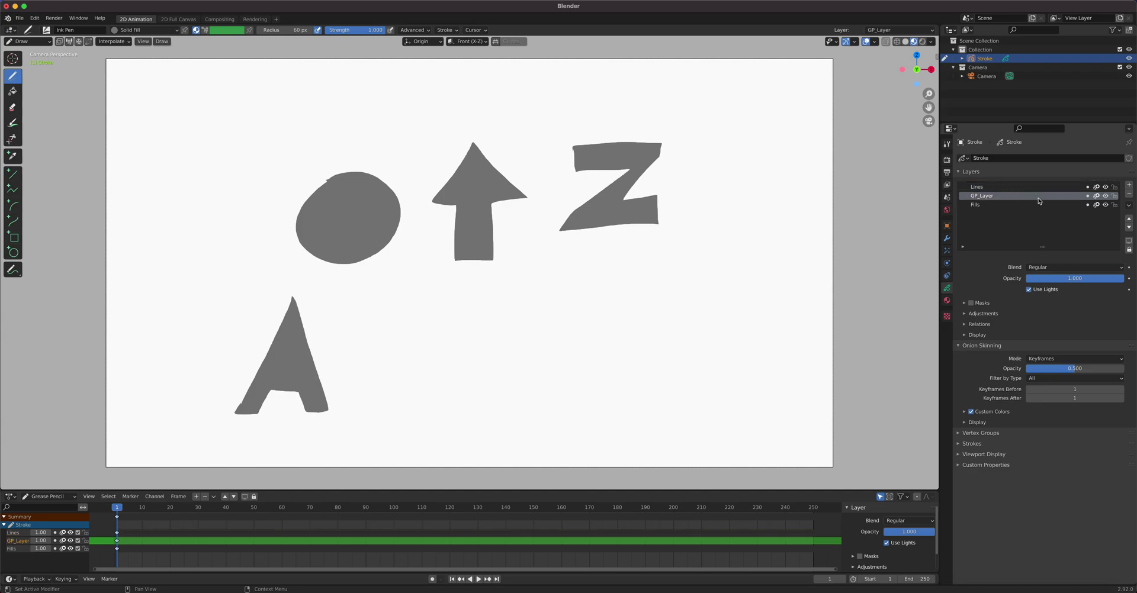
pyautogui.click(1129, 219)
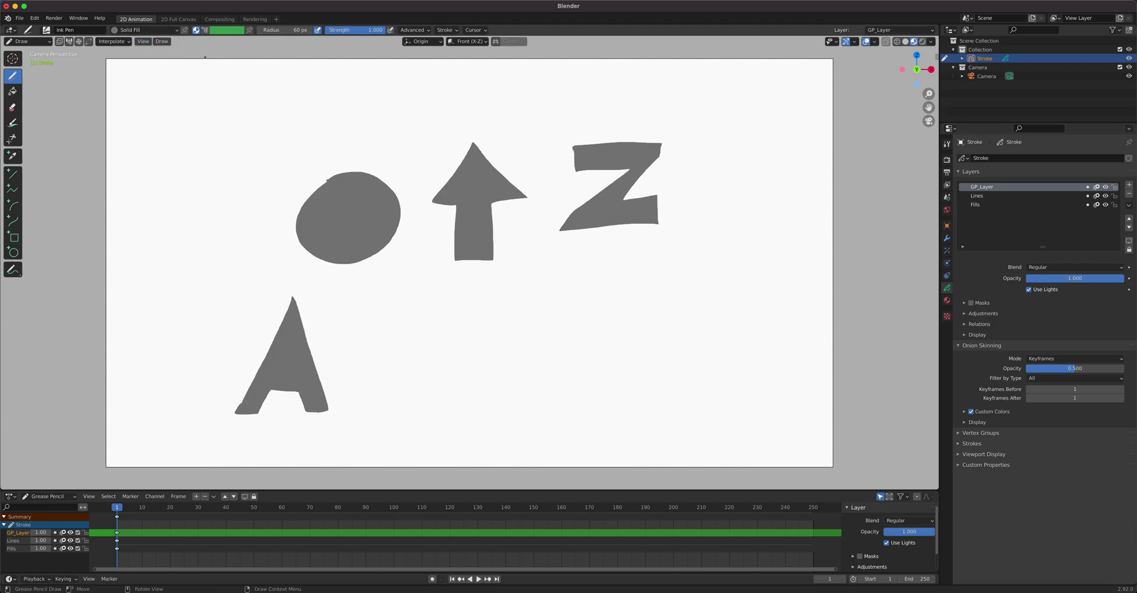
# Try darkening the Solid Fill material's fill base color to a value of 0.126 and brighten it back to mid grey
pyautogui.click(947, 301)
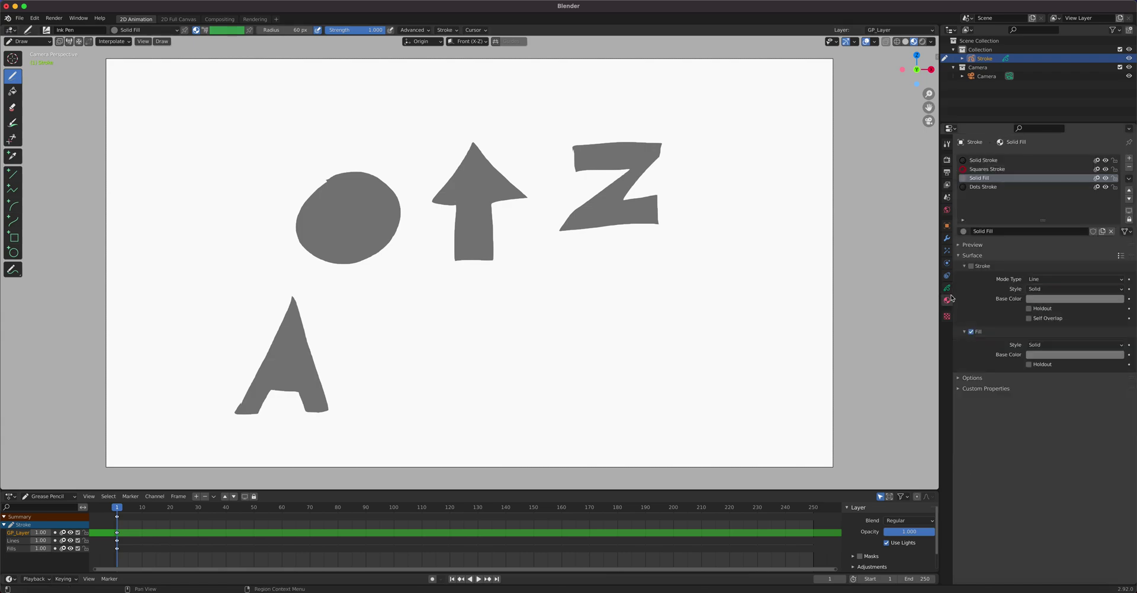
pyautogui.click(1064, 354)
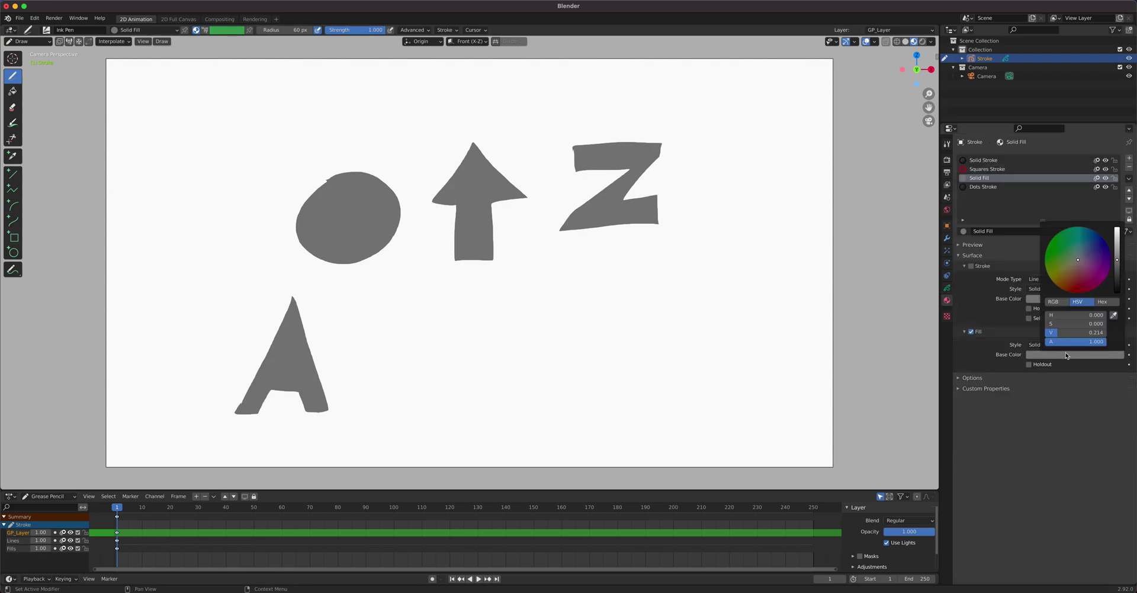
pyautogui.moveTo(1116, 268)
pyautogui.mouseDown()
pyautogui.moveTo(1116, 249)
pyautogui.moveTo(1116, 266)
pyautogui.mouseUp()
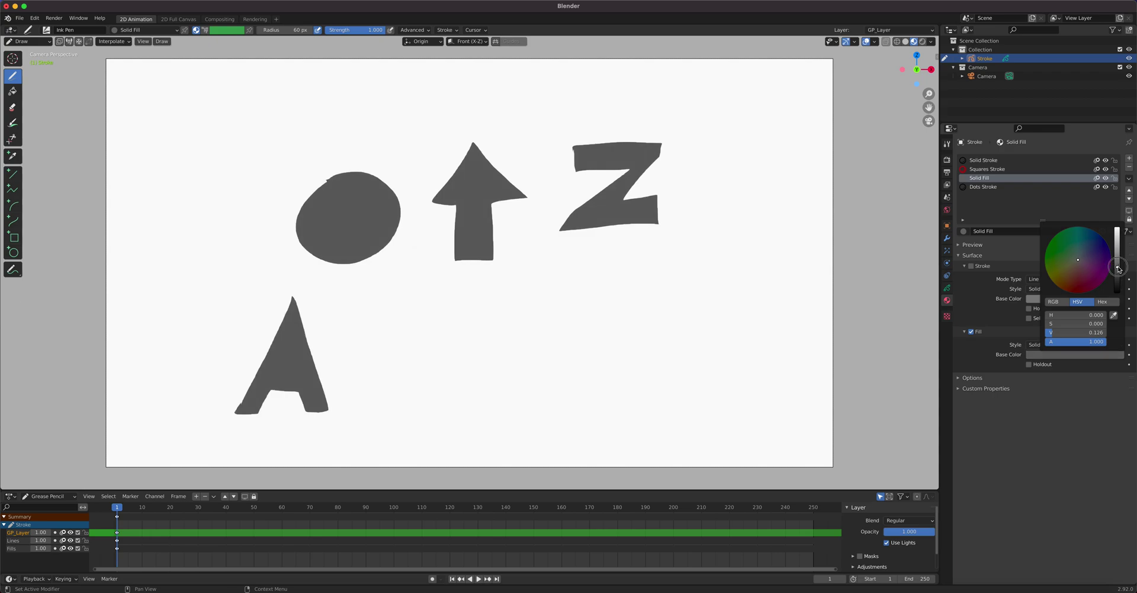
pyautogui.moveTo(1115, 267); pyautogui.dragTo(1117, 261)
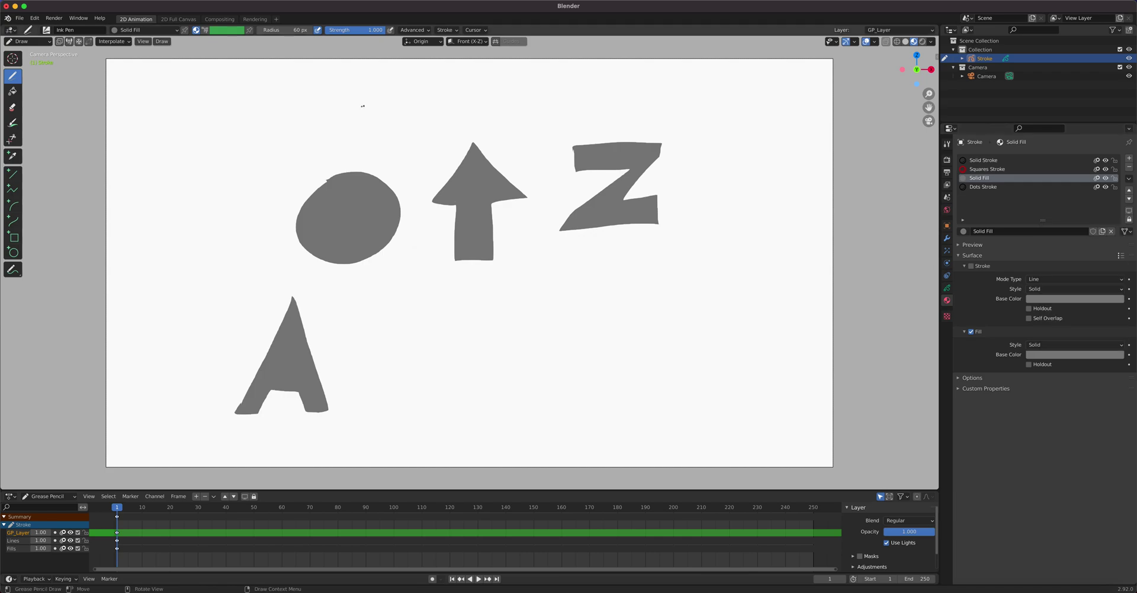
# Switch the brush to color attribute mode with white and draw an oval hole inside the grey oval to form an O
pyautogui.click(205, 31)
pyautogui.click(228, 31)
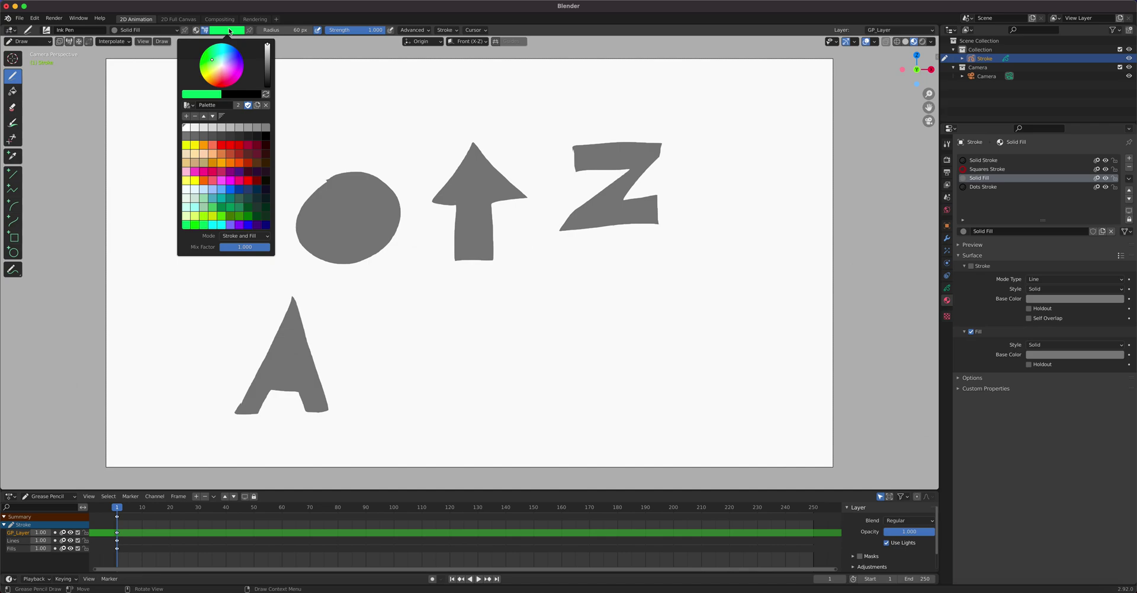
pyautogui.click(187, 128)
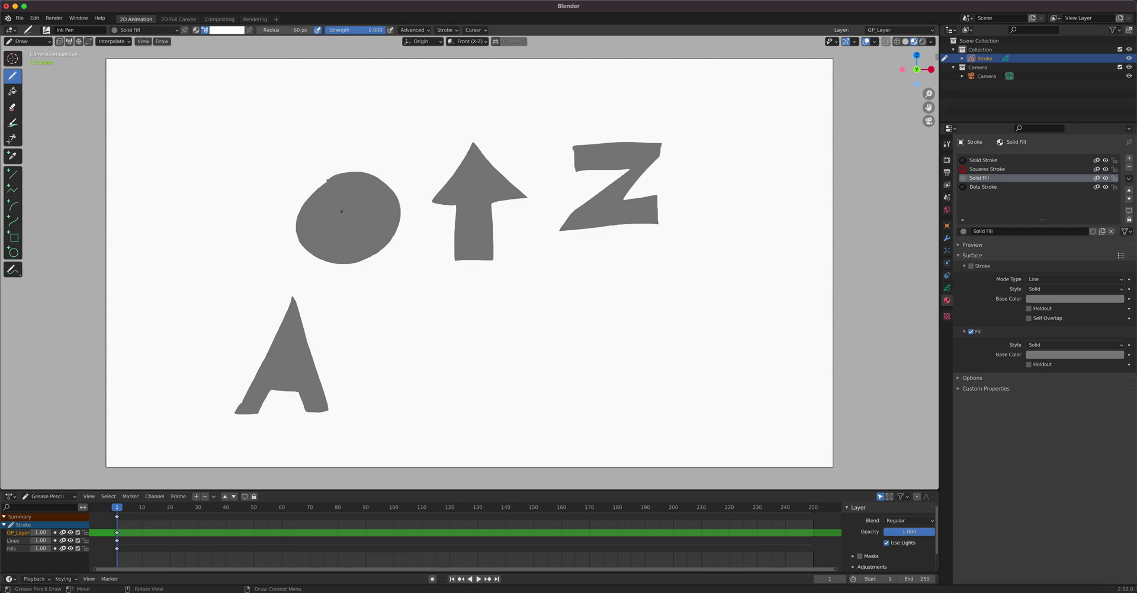
pyautogui.moveTo(351, 203)
pyautogui.mouseDown()
pyautogui.moveTo(331, 233)
pyautogui.moveTo(362, 233)
pyautogui.moveTo(349, 205)
pyautogui.mouseUp()
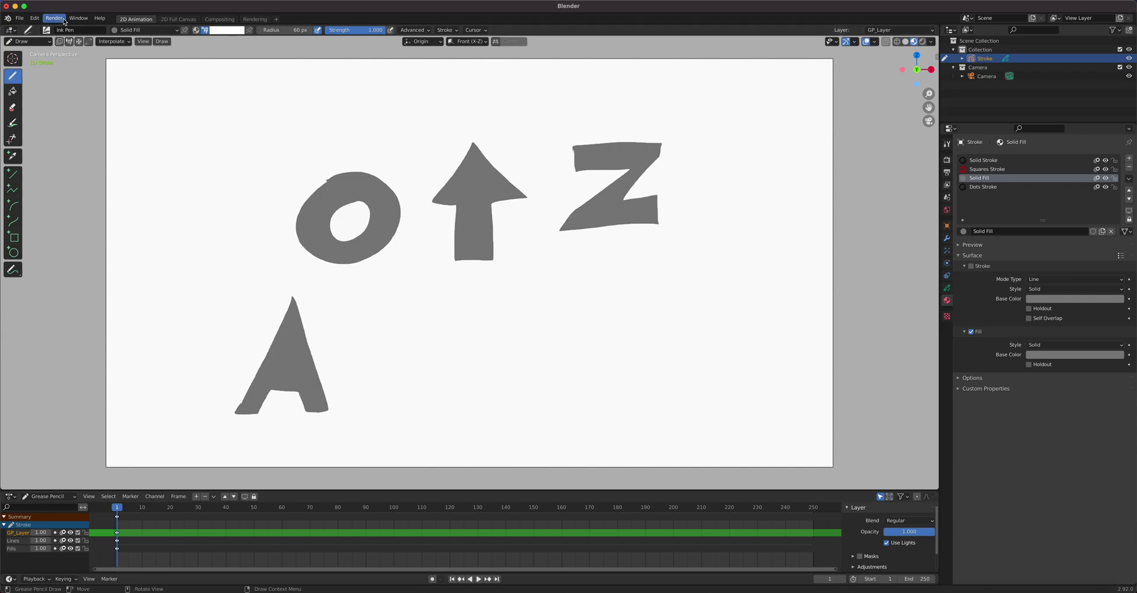
# Render the current frame as an image and close the render window
pyautogui.click(54, 18)
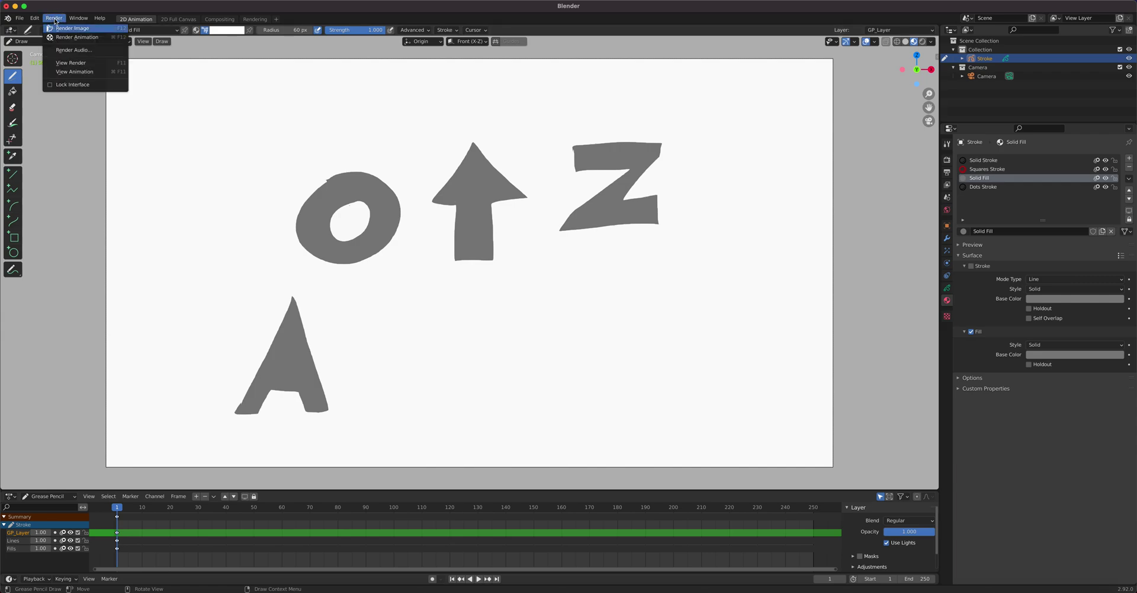
pyautogui.click(68, 28)
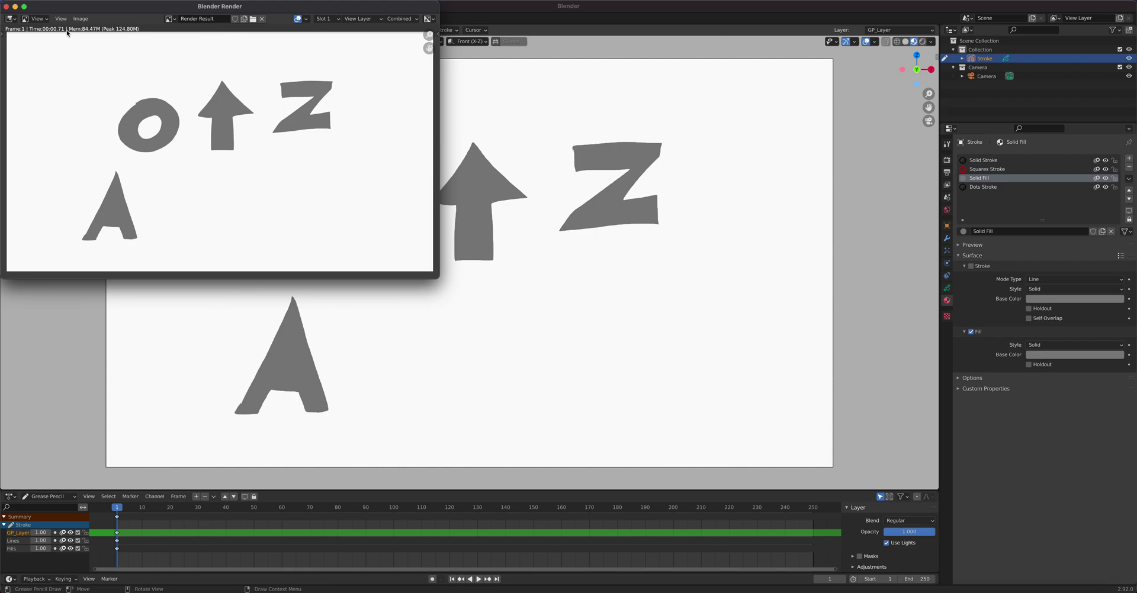
pyautogui.click(6, 7)
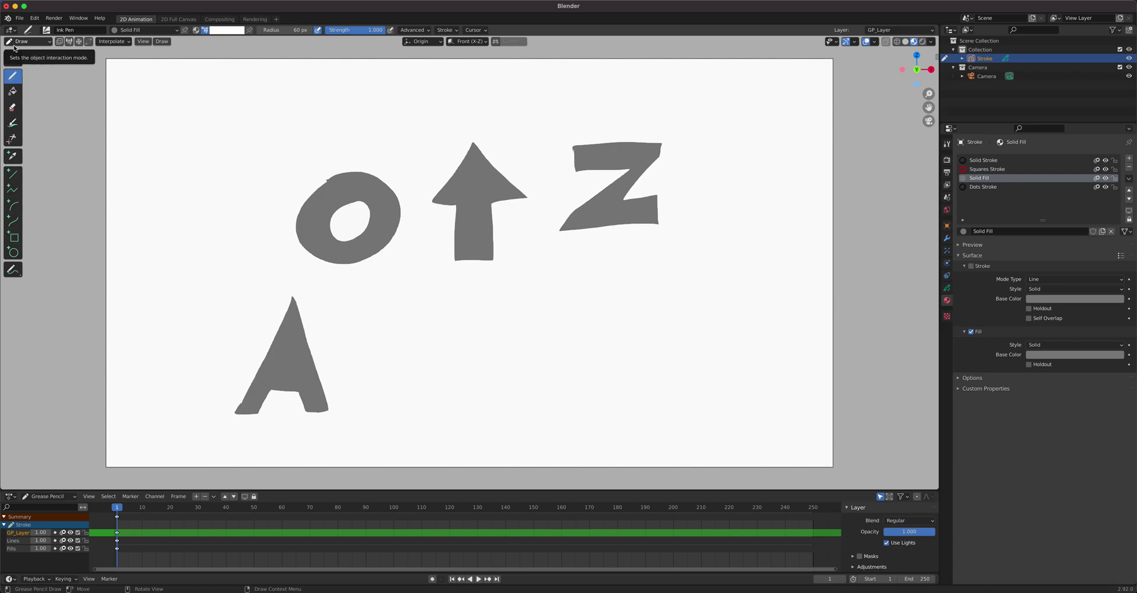
# Enable the transparent film option in the render settings, render the current frame as an image and close the render window
pyautogui.click(948, 160)
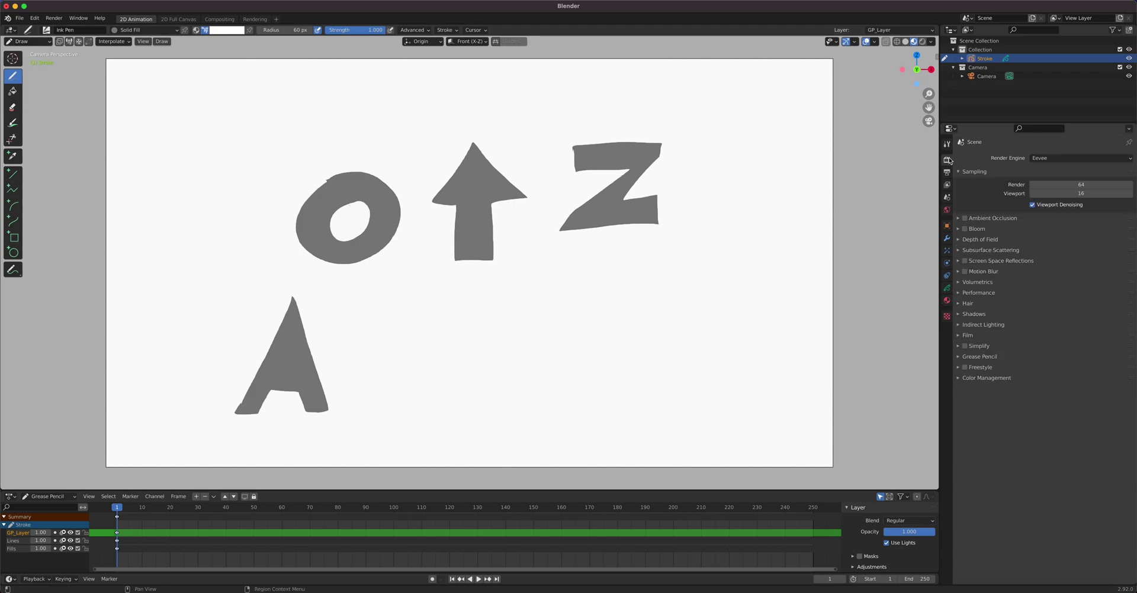
pyautogui.click(967, 335)
pyautogui.click(1029, 358)
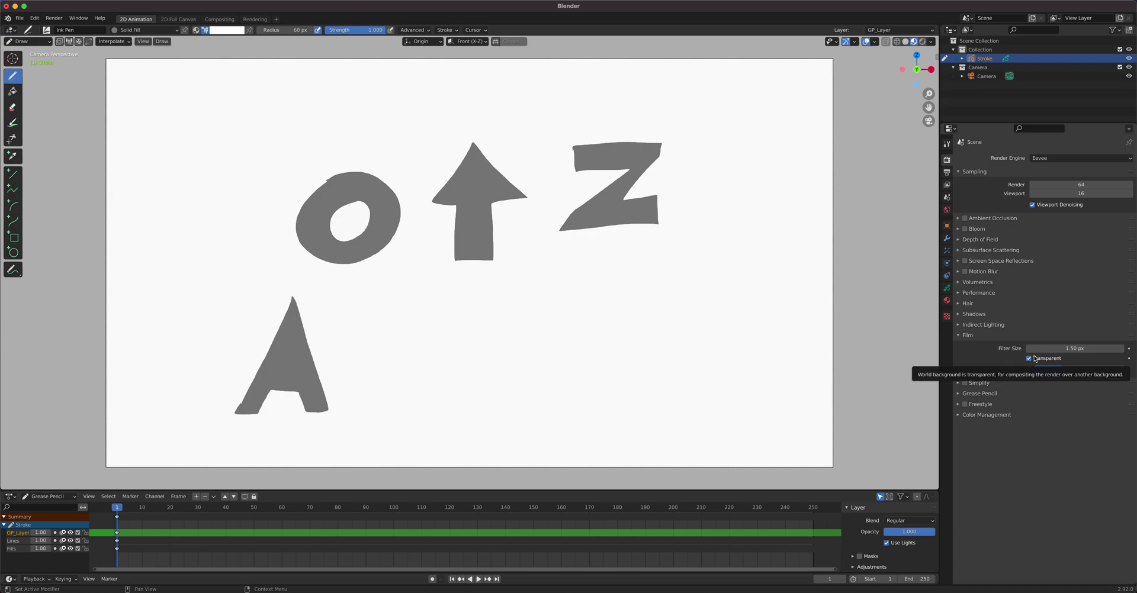
pyautogui.click(53, 18)
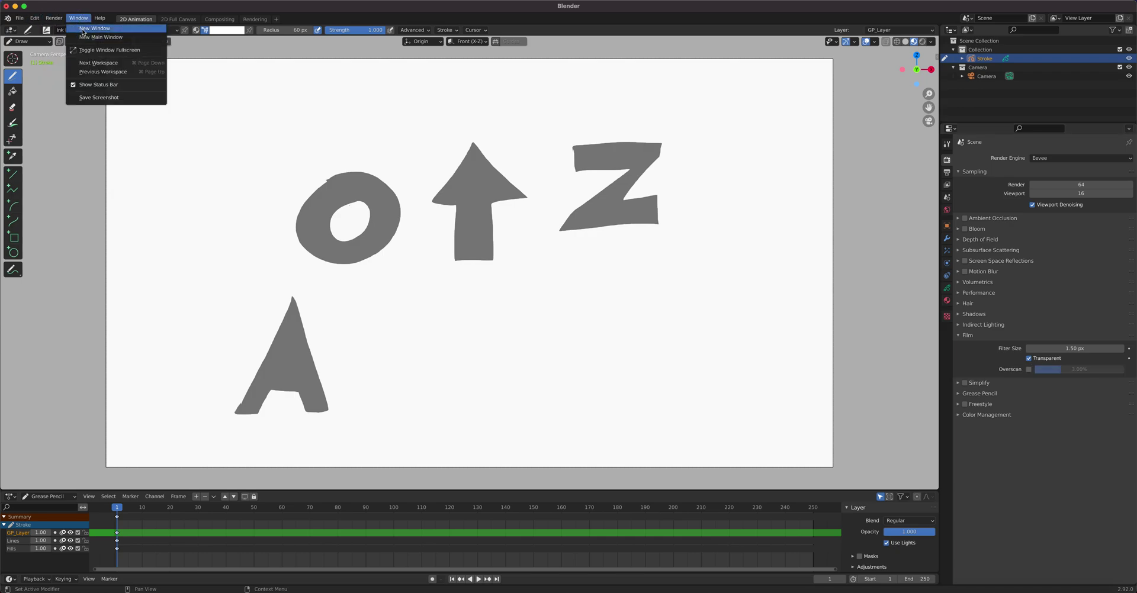
pyautogui.click(57, 20)
pyautogui.click(58, 20)
pyautogui.click(60, 29)
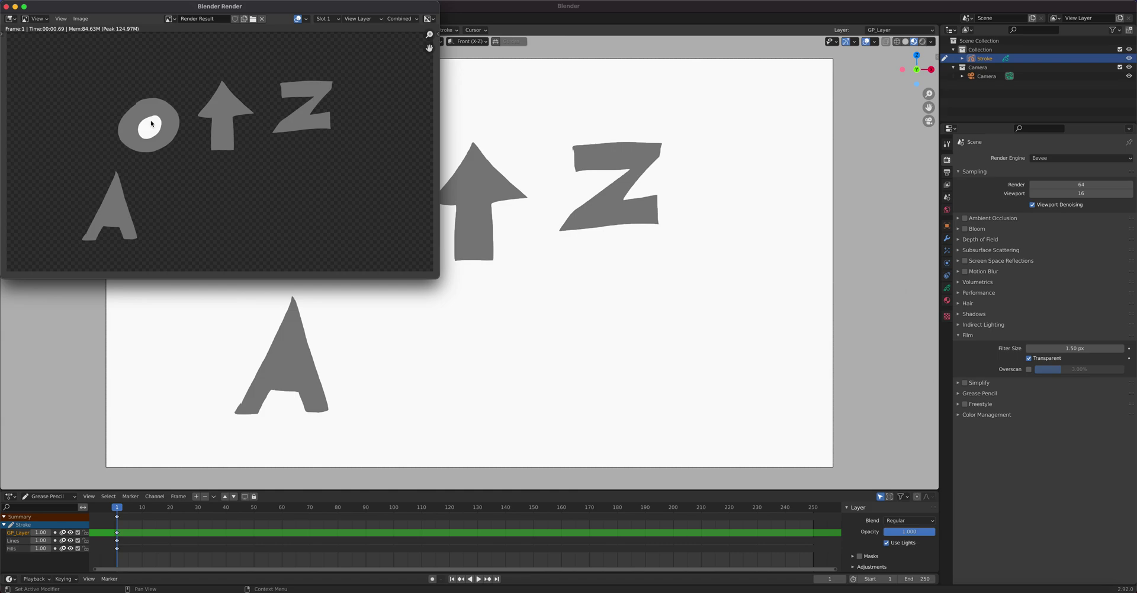
pyautogui.click(8, 6)
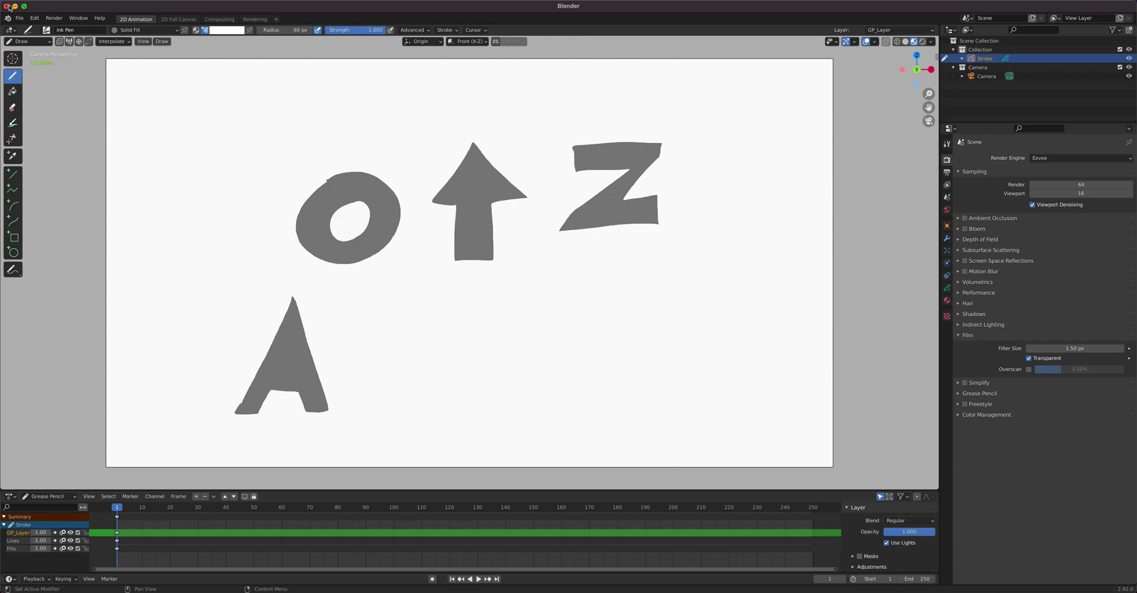
# Undo the transparent film setting and the O's hole, and redraw the white oval hole inside the grey oval on GP_Layer
pyautogui.hotkey('ctrl', 'z')
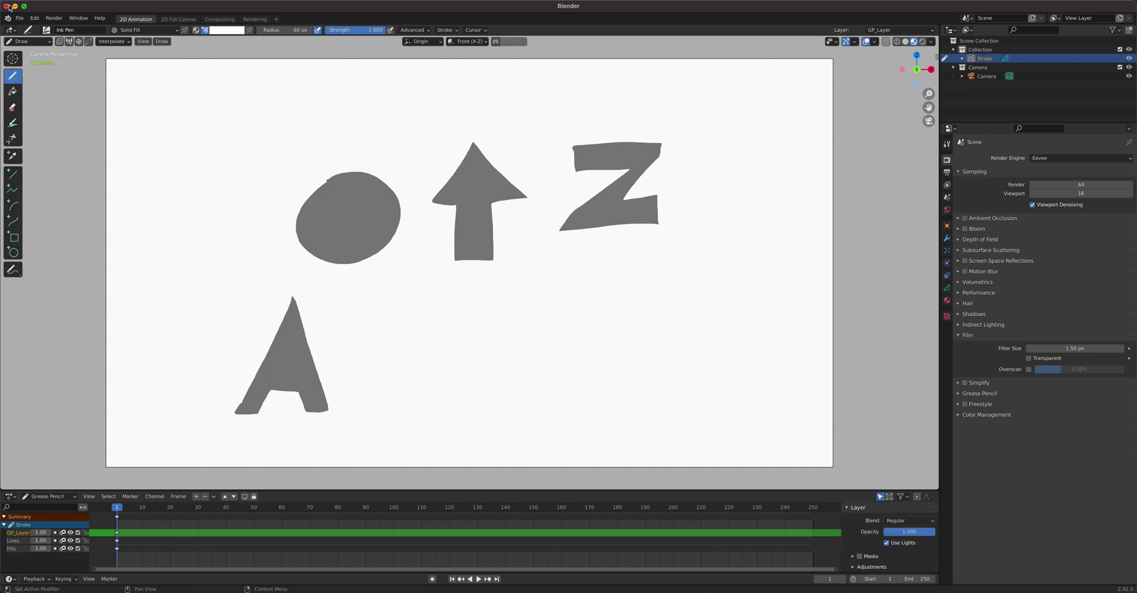
pyautogui.click(947, 288)
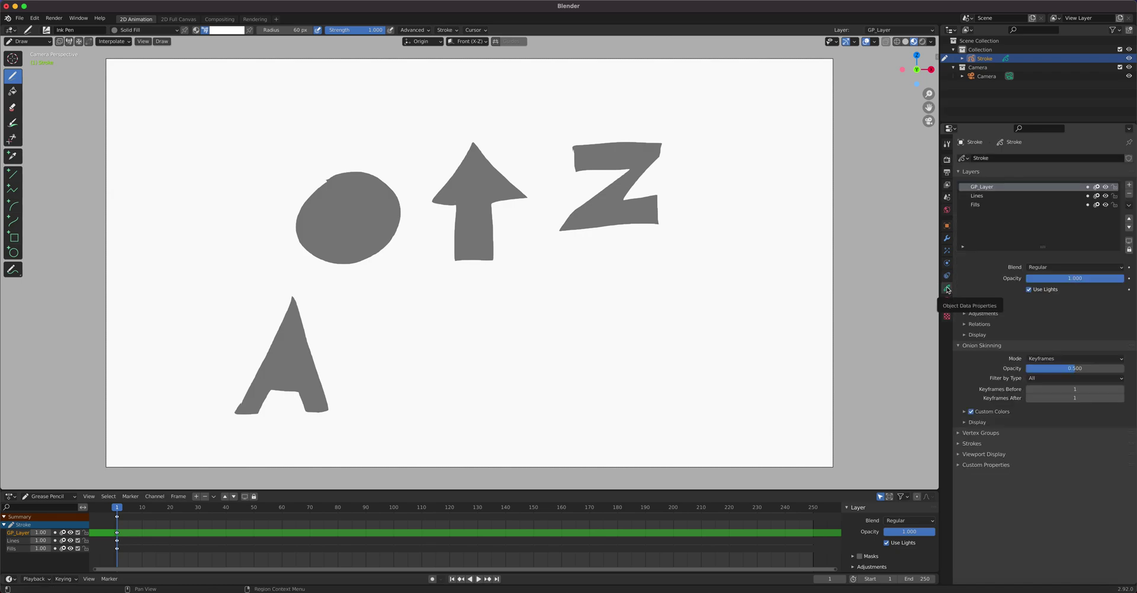
pyautogui.click(1105, 196)
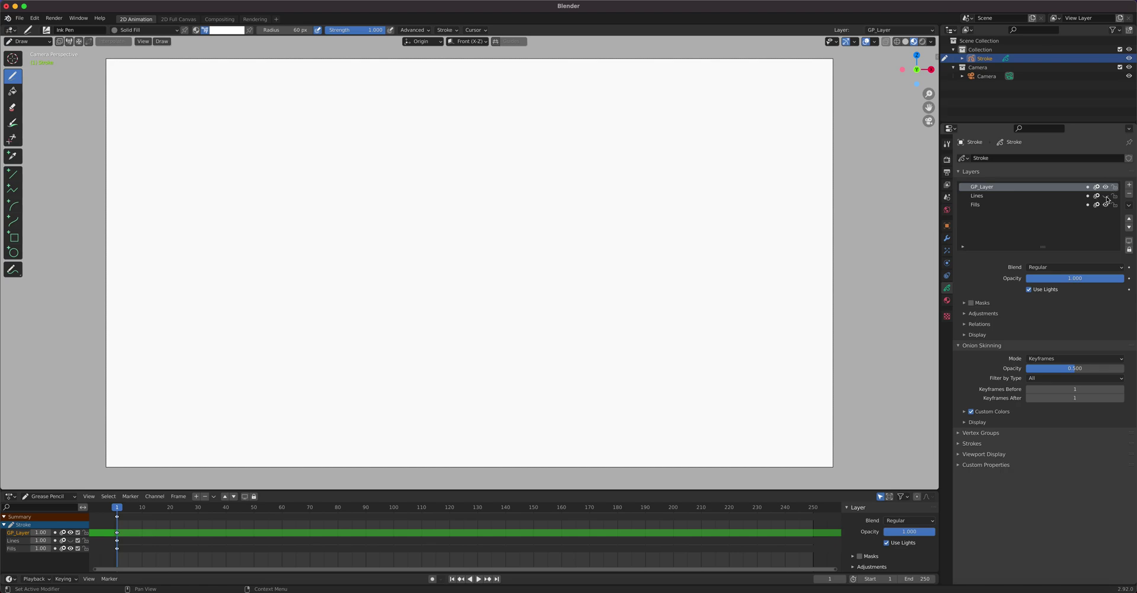
pyautogui.click(1106, 196)
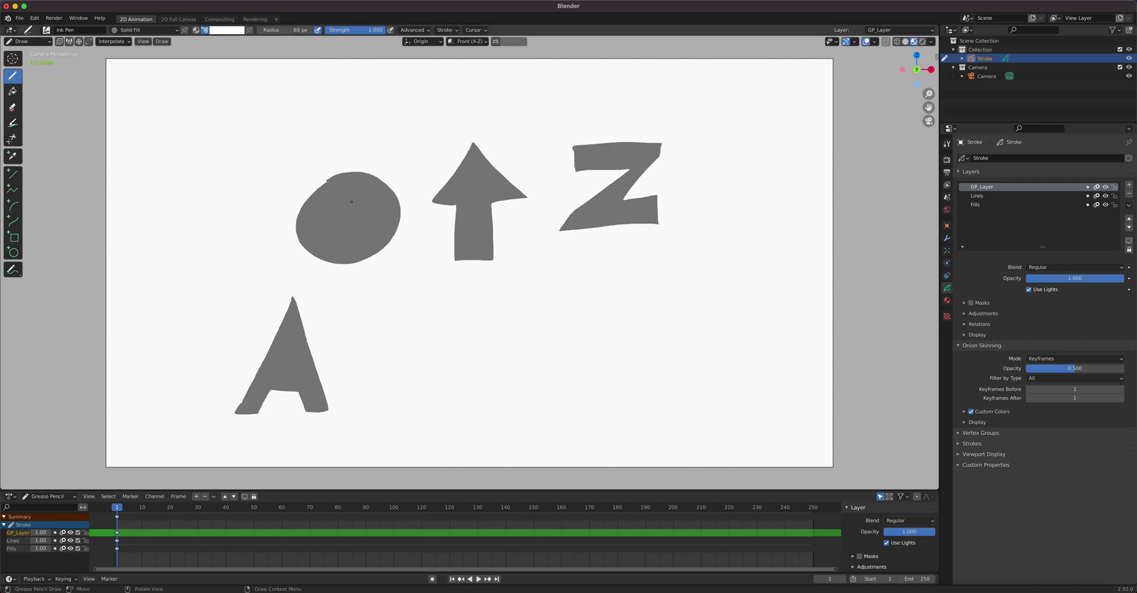
pyautogui.moveTo(350, 200)
pyautogui.mouseDown()
pyautogui.moveTo(330, 214)
pyautogui.moveTo(331, 237)
pyautogui.moveTo(353, 240)
pyautogui.moveTo(371, 225)
pyautogui.moveTo(373, 206)
pyautogui.moveTo(330, 209)
pyautogui.mouseUp()
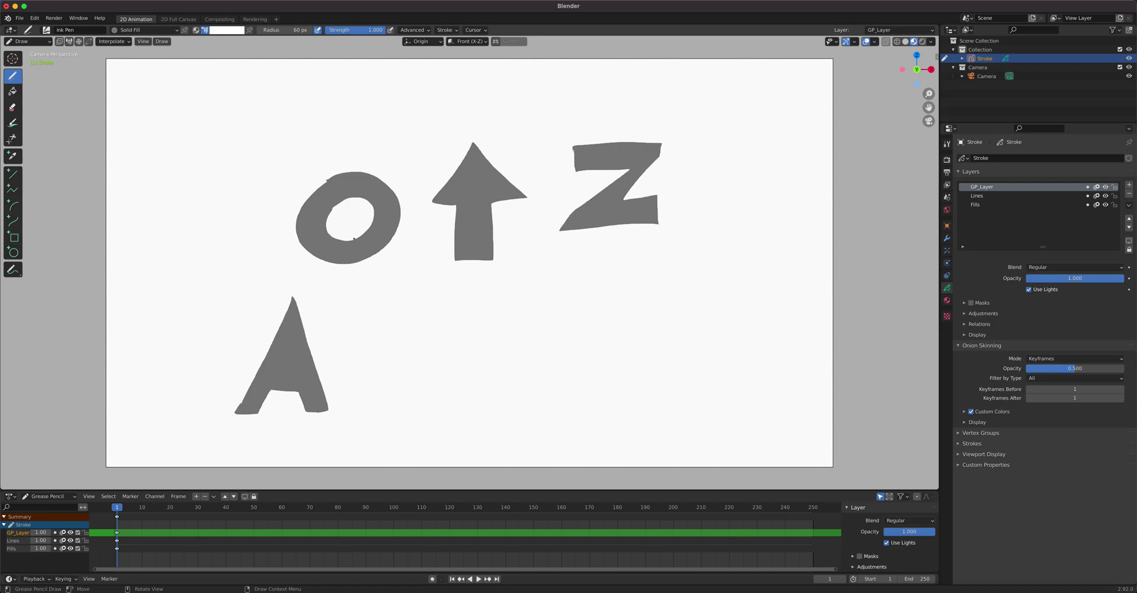
# Make Lines the active layer, enable its use of masks and expand its mask settings
pyautogui.click(1000, 196)
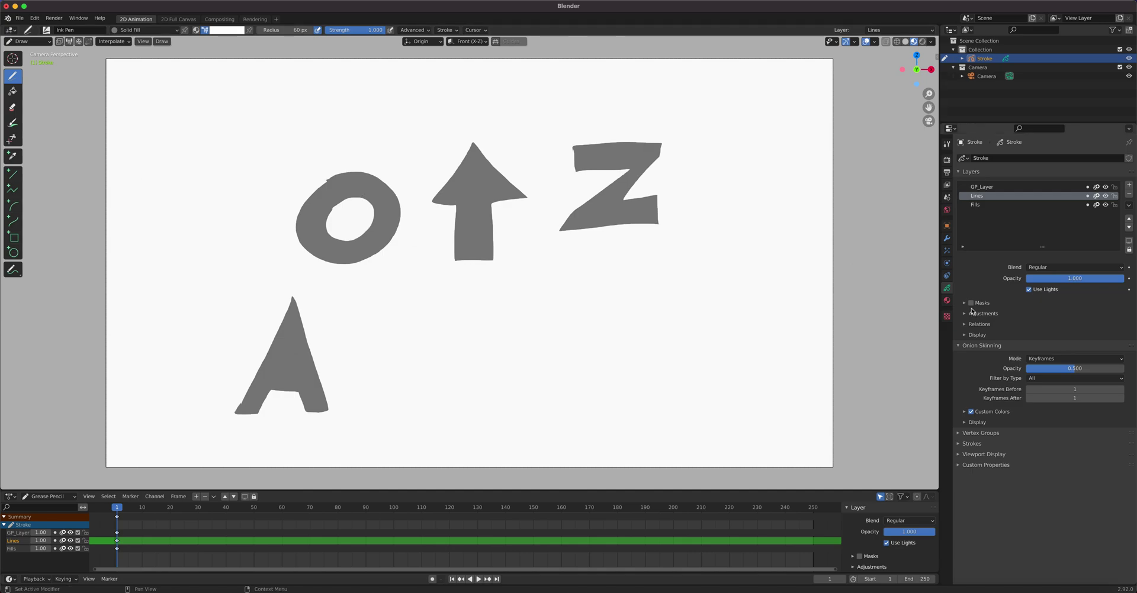
pyautogui.click(1088, 196)
pyautogui.click(1087, 196)
pyautogui.click(1087, 197)
pyautogui.click(965, 303)
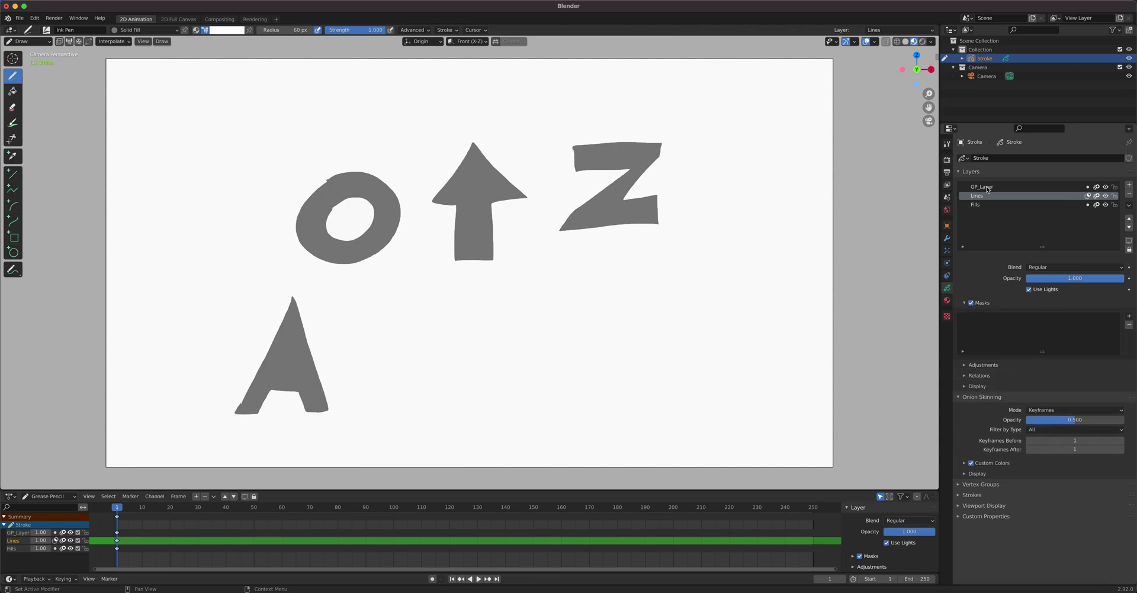
# Add GP_Layer as a mask of the Lines layer and invert that mask
pyautogui.click(1105, 188)
pyautogui.click(1105, 188)
pyautogui.click(1105, 187)
pyautogui.click(1105, 187)
pyautogui.click(1129, 316)
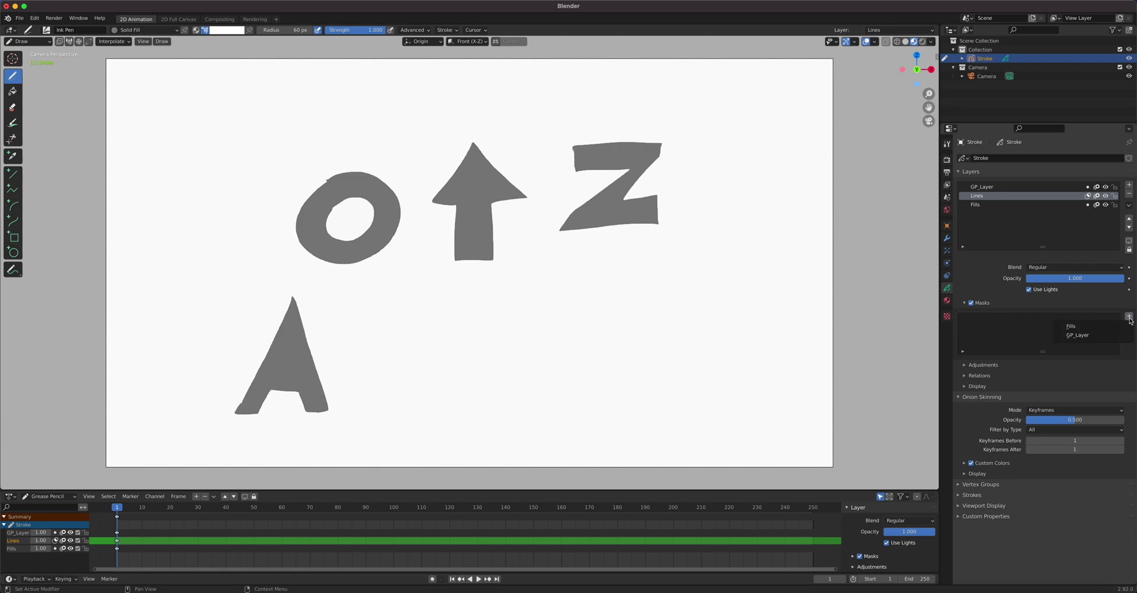
pyautogui.click(1096, 336)
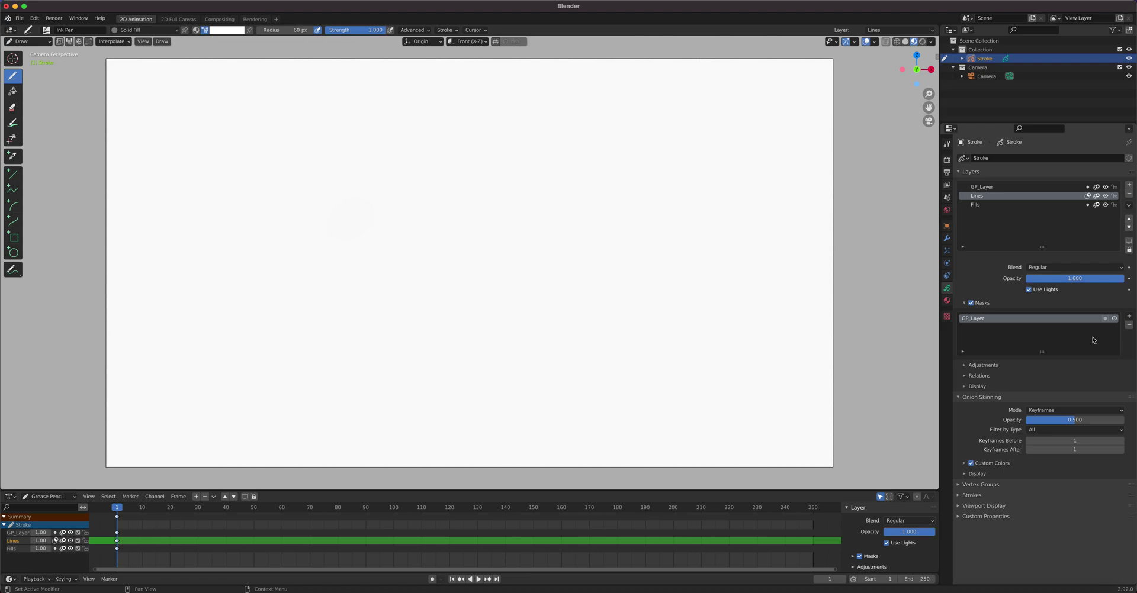
pyautogui.click(1105, 319)
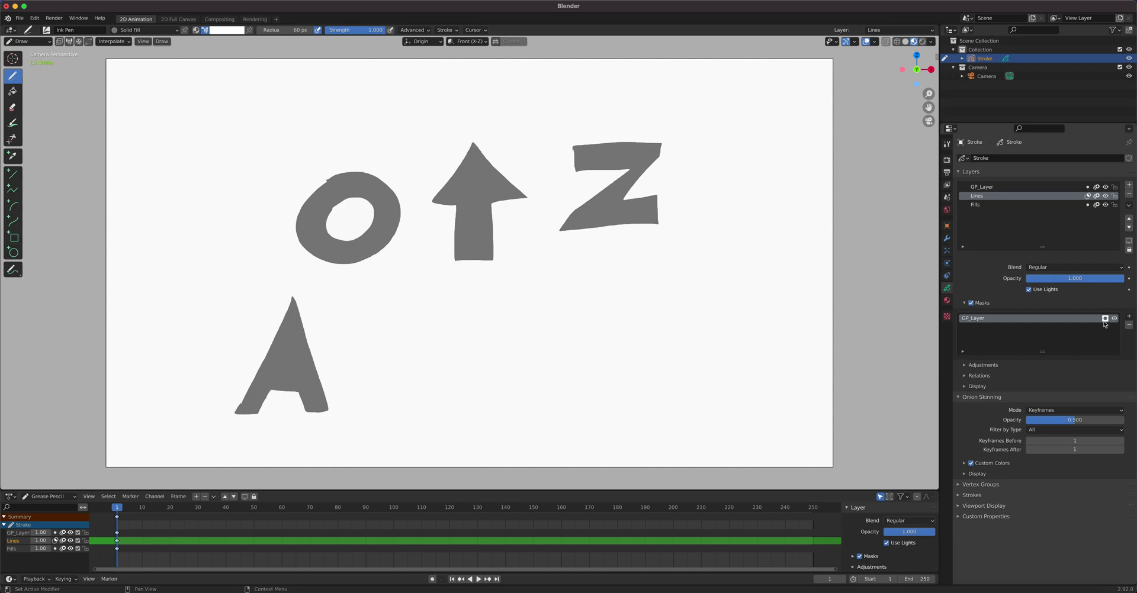
pyautogui.click(1105, 319)
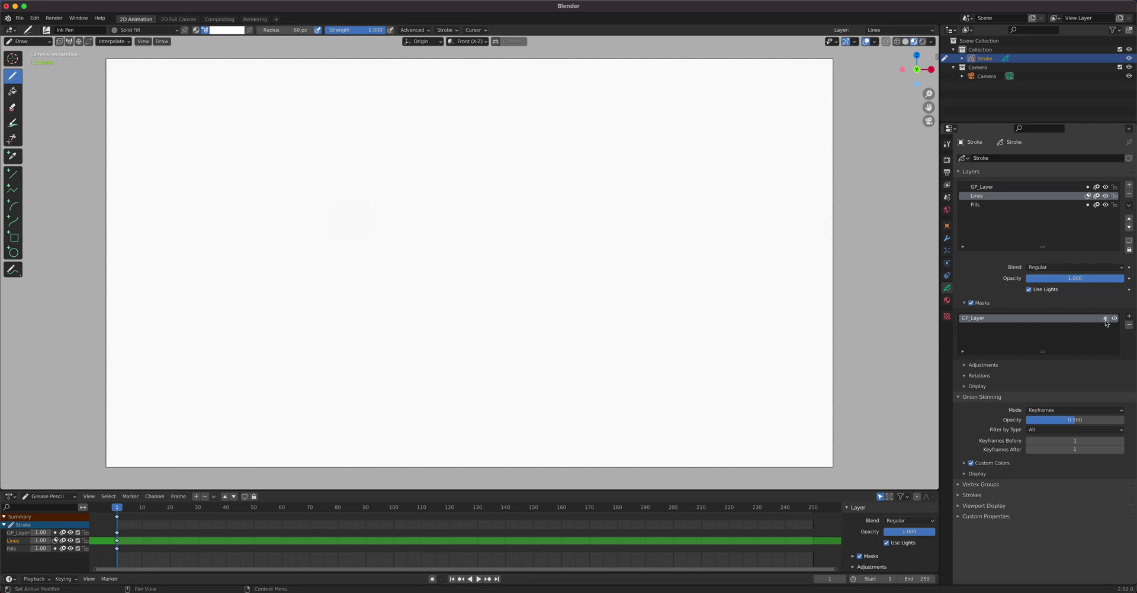
pyautogui.click(1105, 318)
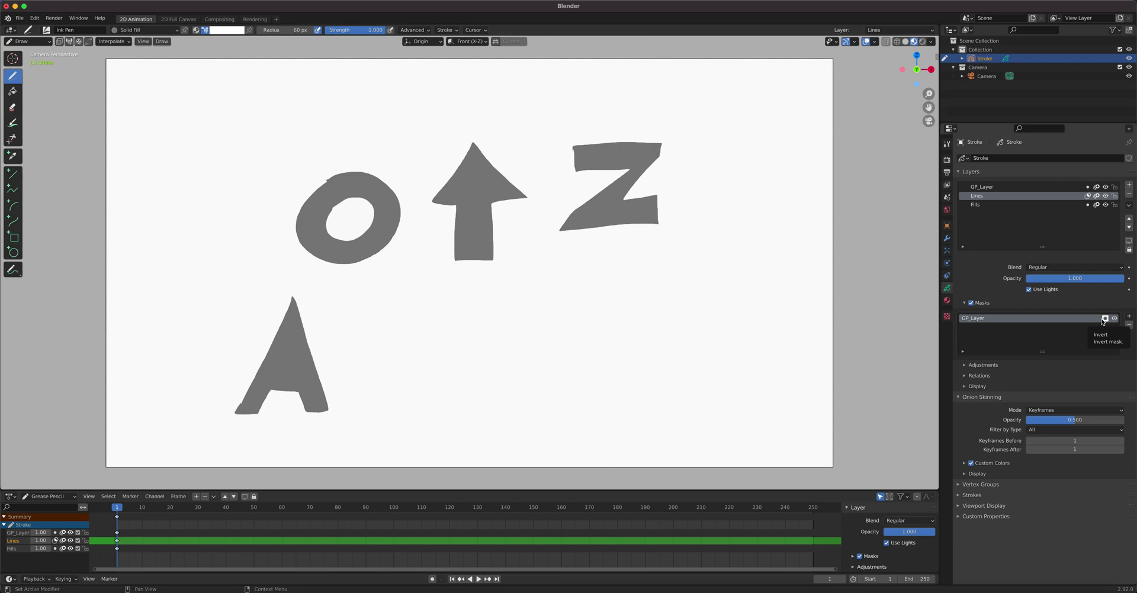
# Make GP_Layer the active layer and lower its opacity to 0
pyautogui.moveTo(1119, 280); pyautogui.dragTo(1117, 282)
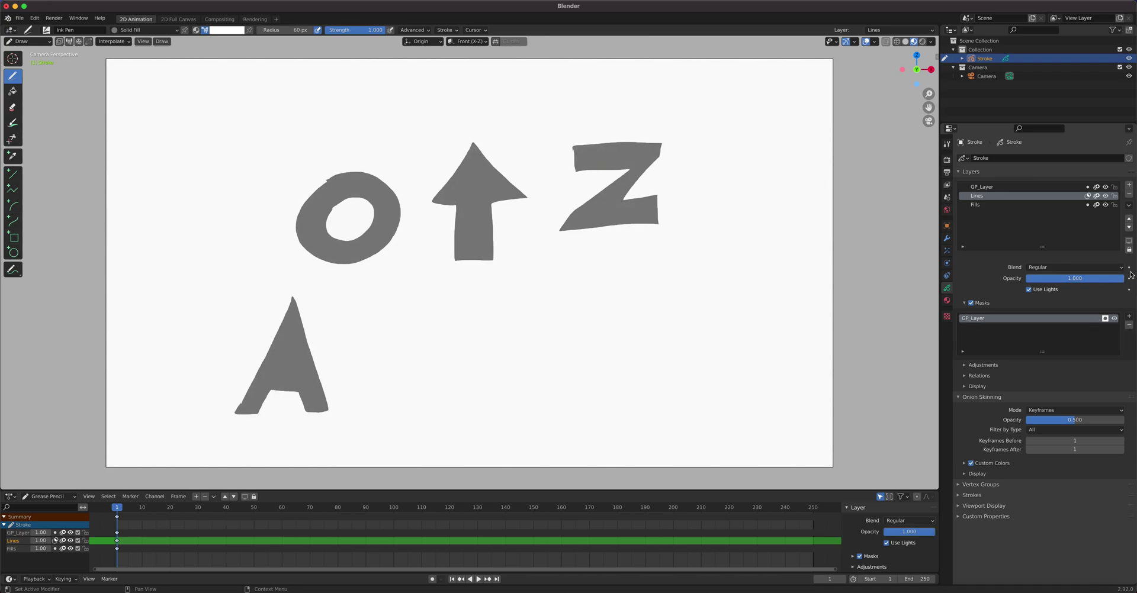
pyautogui.click(1044, 187)
pyautogui.moveTo(1122, 279); pyautogui.dragTo(1012, 284)
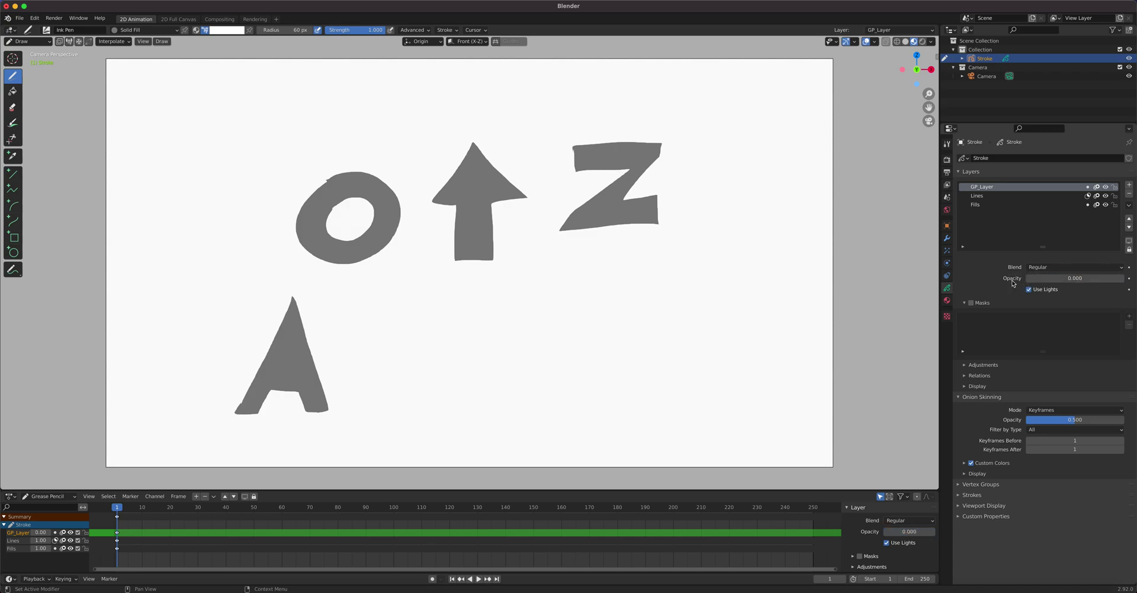
# Turn on transparent film for the Eevee render, render the masked drawing as an image and close the result
pyautogui.click(947, 160)
pyautogui.click(1030, 359)
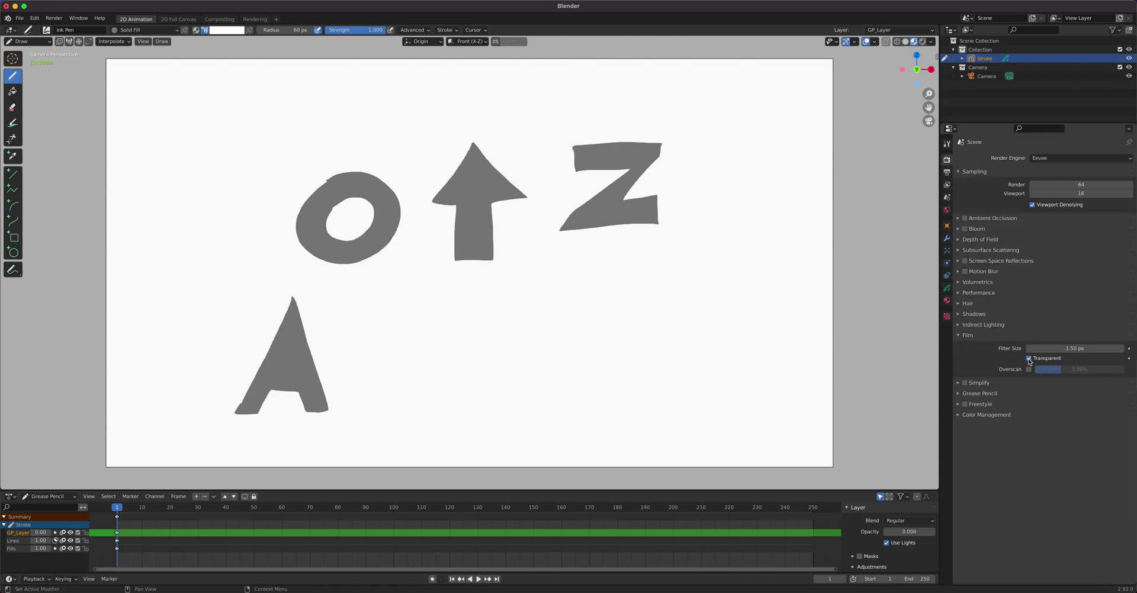
pyautogui.click(54, 18)
pyautogui.click(67, 32)
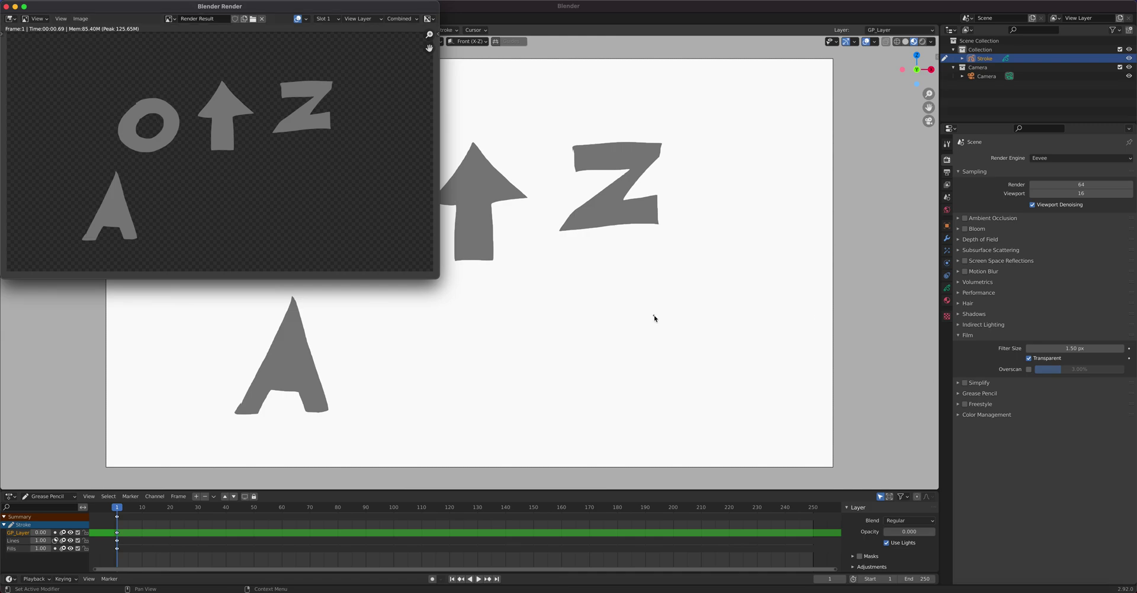
pyautogui.click(7, 7)
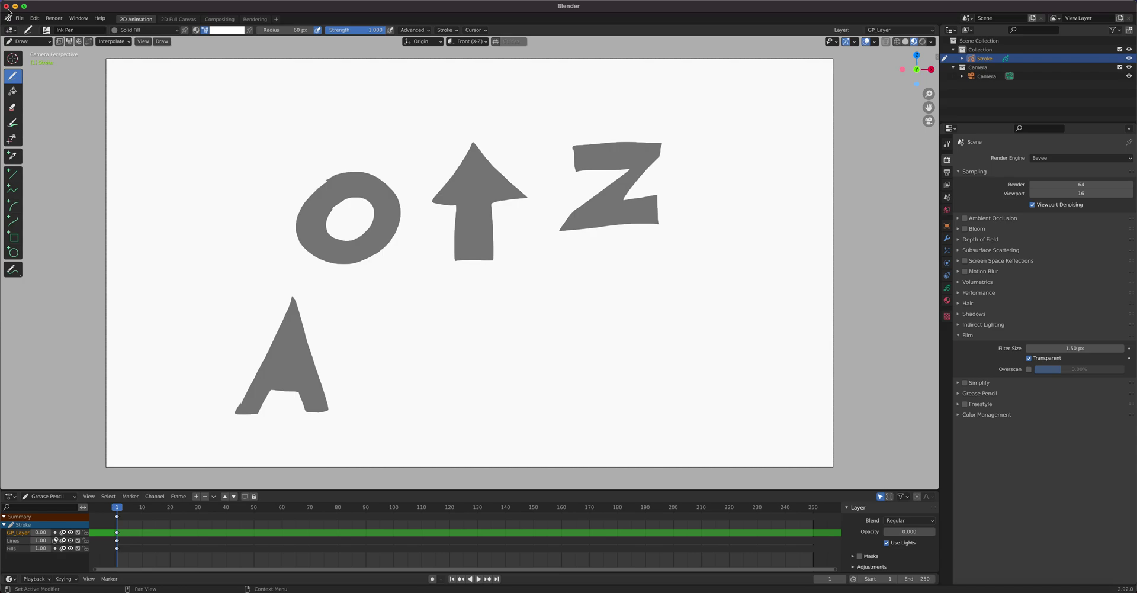
# Change the world background color to bright green and raise GP_Layer's opacity to 0.955
pyautogui.click(947, 210)
pyautogui.click(1080, 217)
pyautogui.moveTo(1087, 122); pyautogui.dragTo(1064, 113)
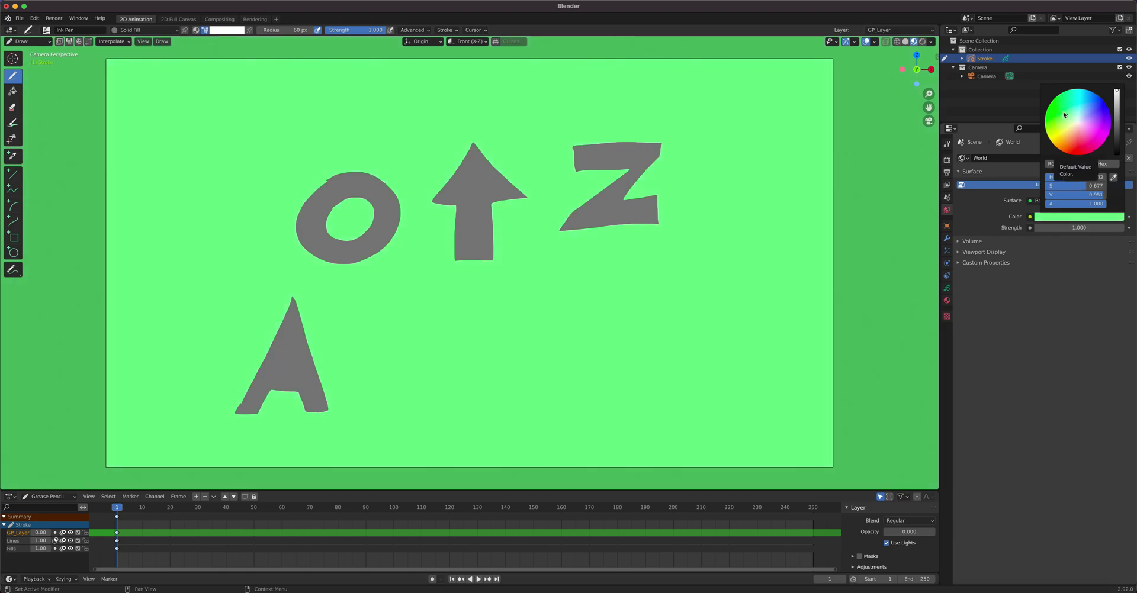
pyautogui.click(952, 288)
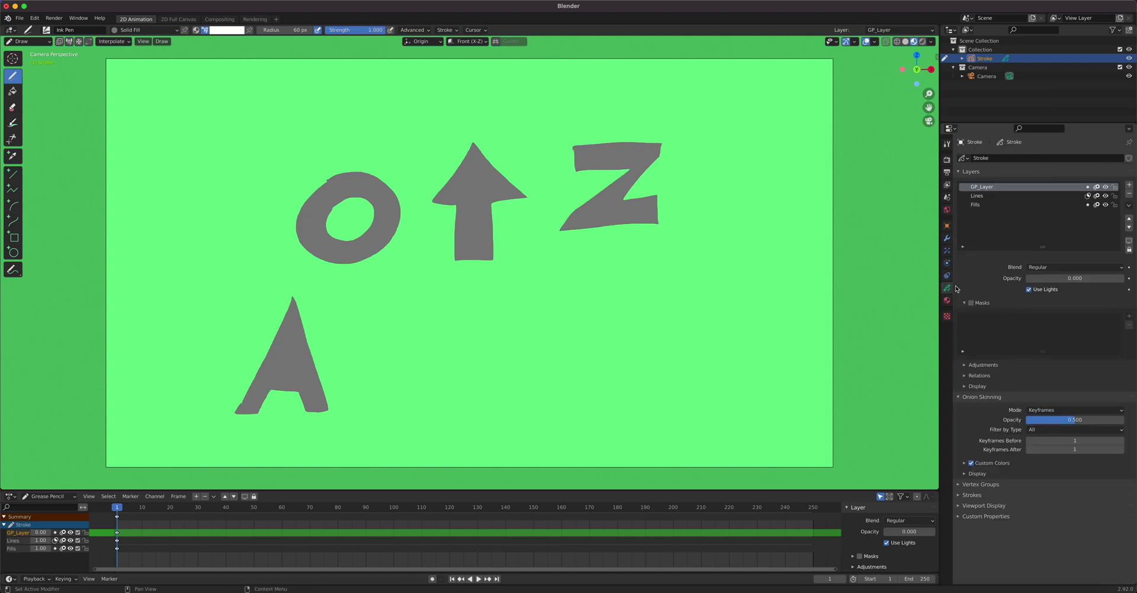
pyautogui.moveTo(1031, 278); pyautogui.dragTo(1128, 285)
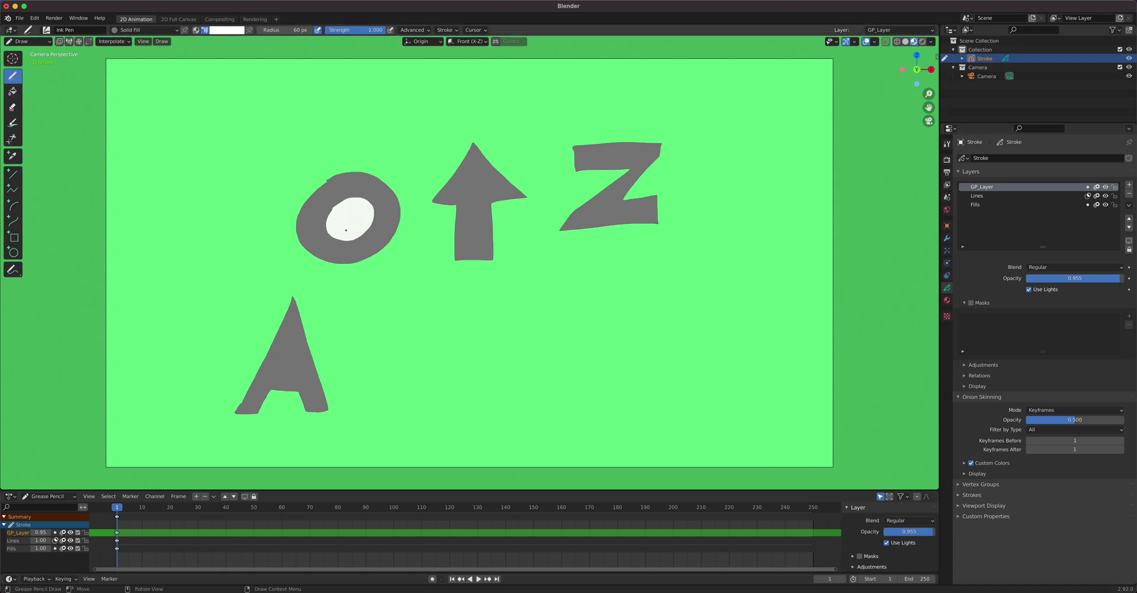
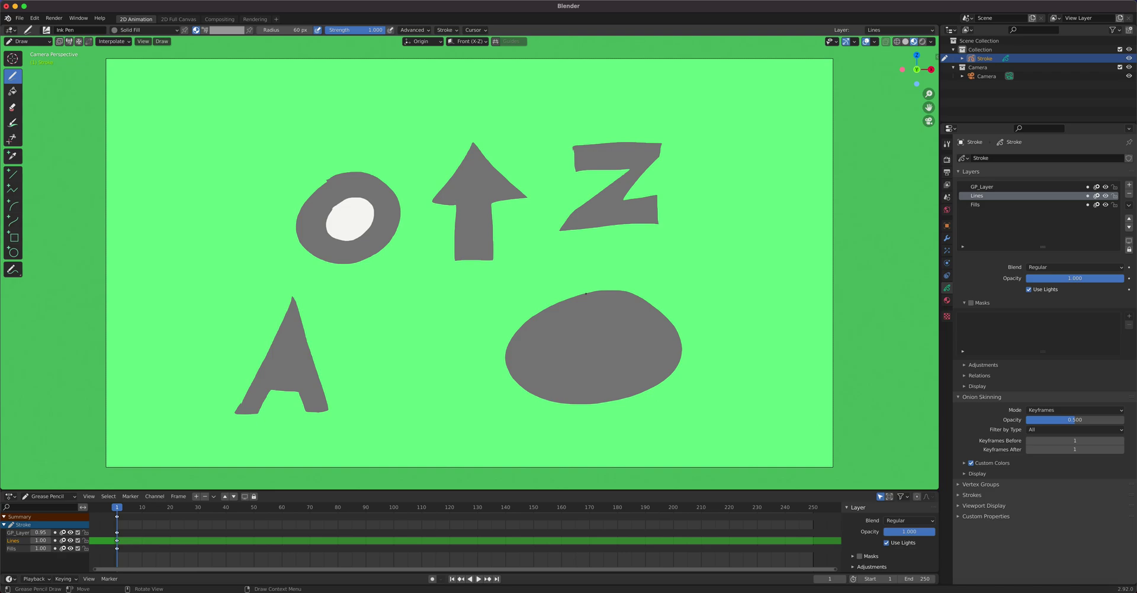
# On GP_Layer with the white color attribute, draw eight blobs around the large lower grey oval's edge and three smaller ones inside it
pyautogui.click(1022, 187)
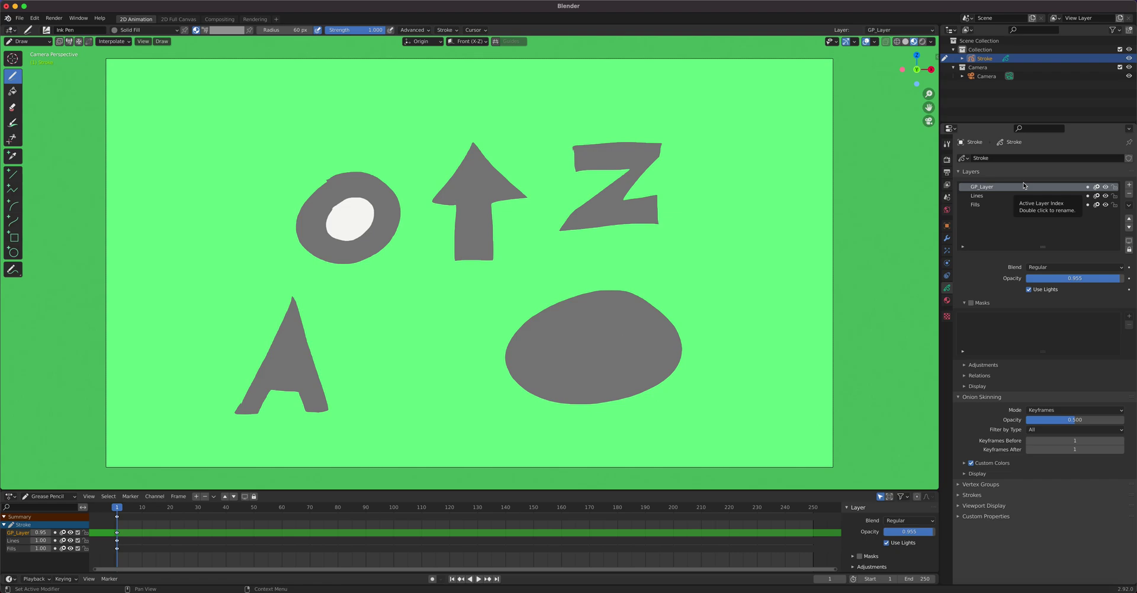
pyautogui.click(205, 30)
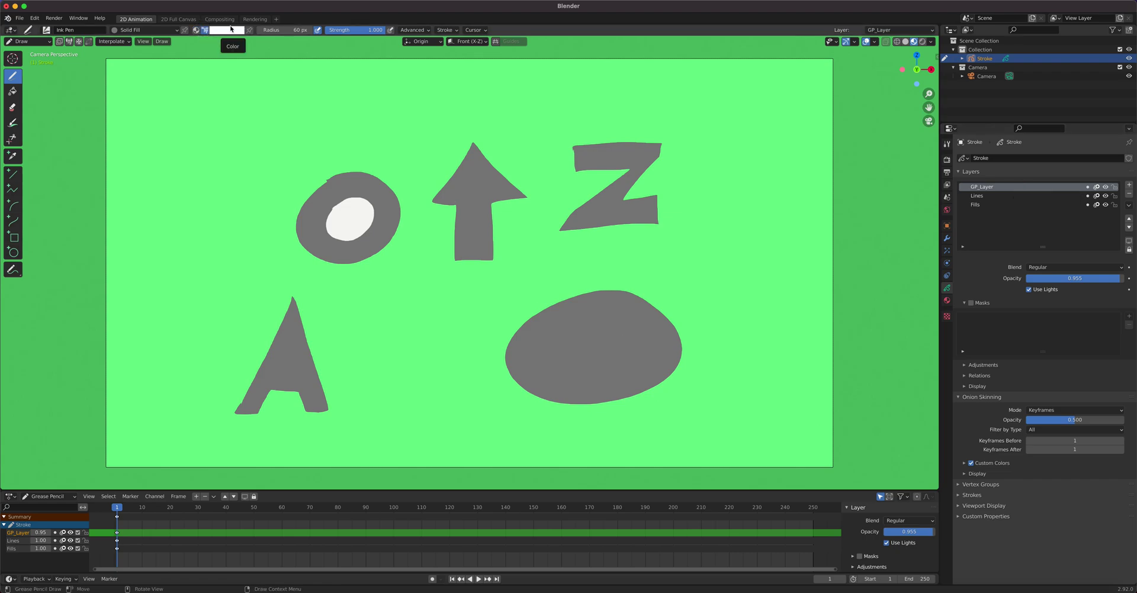
pyautogui.moveTo(527, 294)
pyautogui.mouseDown()
pyautogui.moveTo(546, 299)
pyautogui.moveTo(540, 323)
pyautogui.mouseUp()
pyautogui.moveTo(603, 277)
pyautogui.mouseDown()
pyautogui.moveTo(616, 297)
pyautogui.moveTo(609, 281)
pyautogui.mouseUp()
pyautogui.moveTo(658, 311); pyautogui.dragTo(661, 300)
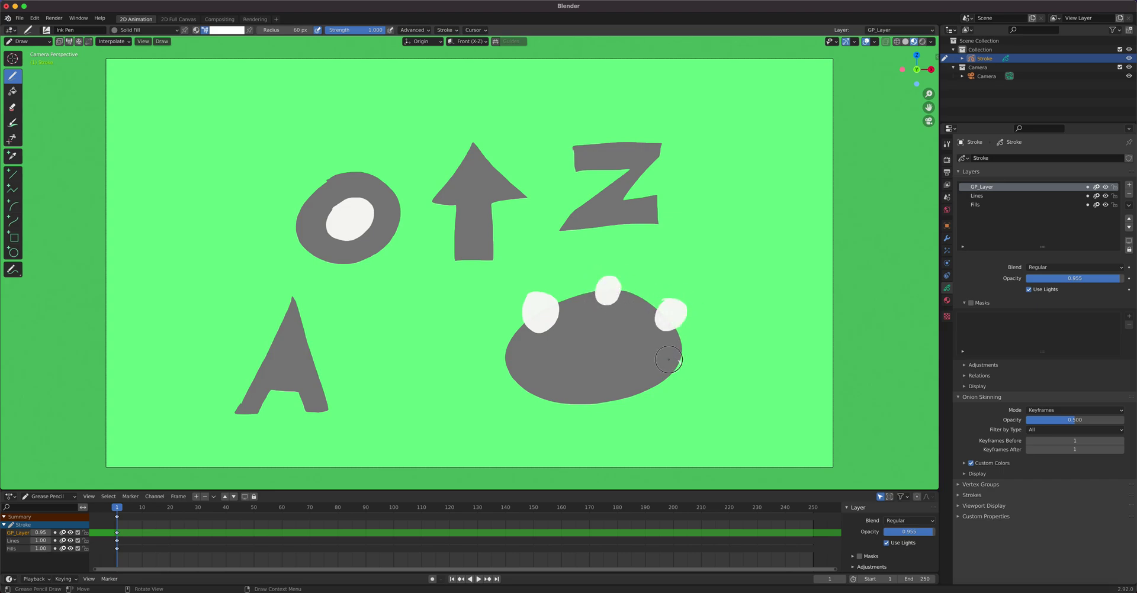
pyautogui.moveTo(674, 363); pyautogui.dragTo(670, 387)
pyautogui.moveTo(619, 415)
pyautogui.mouseDown()
pyautogui.moveTo(607, 394)
pyautogui.moveTo(554, 417)
pyautogui.moveTo(565, 403)
pyautogui.moveTo(513, 393)
pyautogui.moveTo(505, 342)
pyautogui.moveTo(567, 353)
pyautogui.mouseUp()
pyautogui.moveTo(613, 325)
pyautogui.mouseDown()
pyautogui.moveTo(623, 335)
pyautogui.moveTo(599, 374)
pyautogui.moveTo(596, 365)
pyautogui.mouseUp()
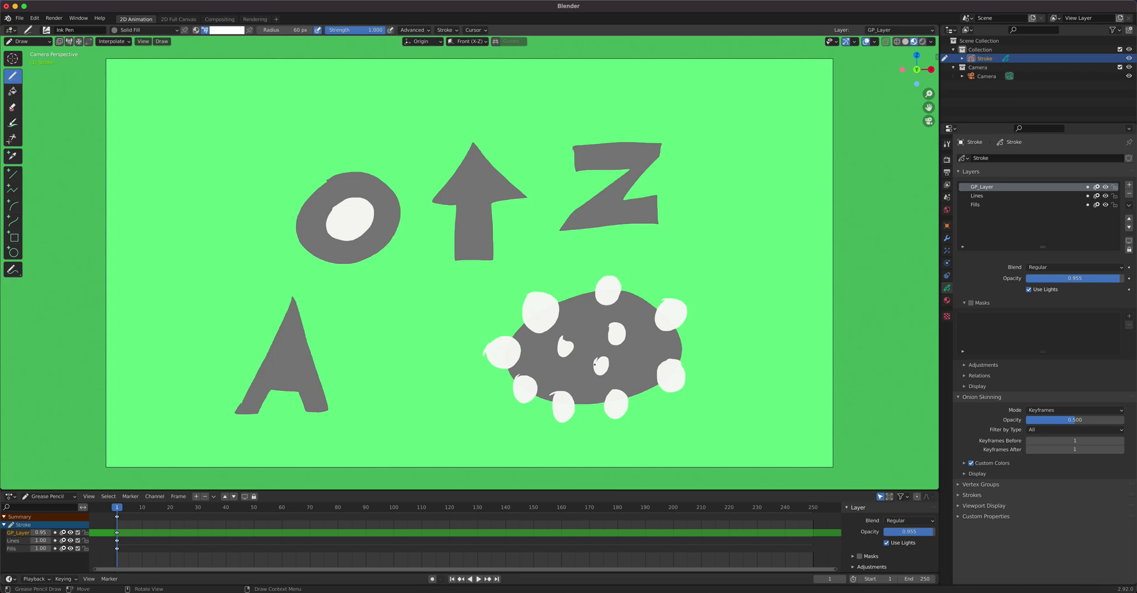
# Enable masks on the Lines layer again, with GP_Layer added as an inverted mask
pyautogui.click(995, 196)
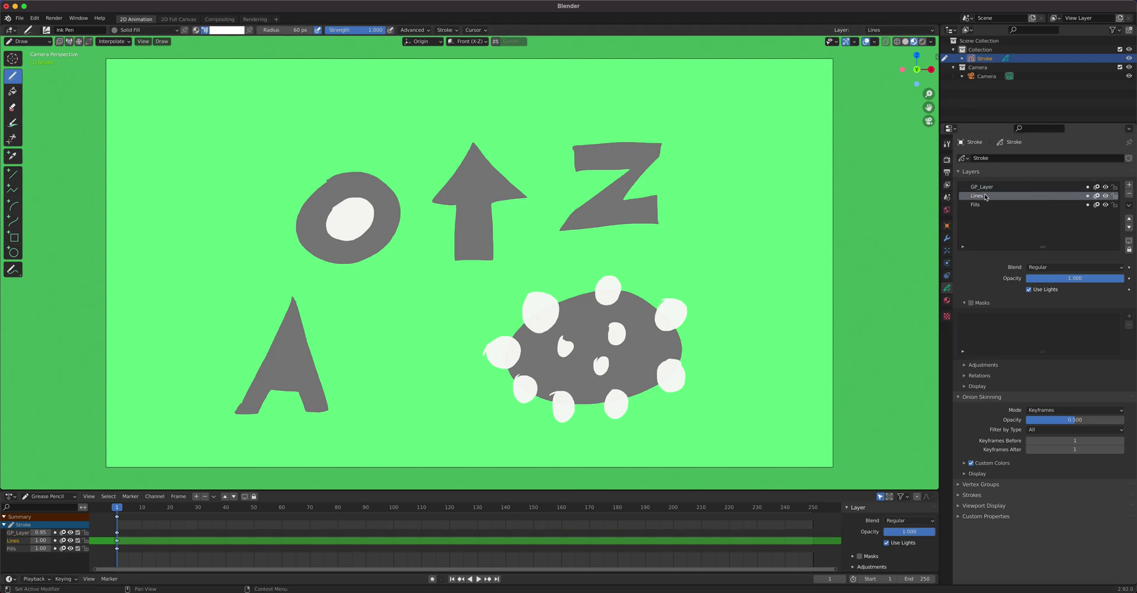
pyautogui.click(1088, 196)
pyautogui.click(1129, 317)
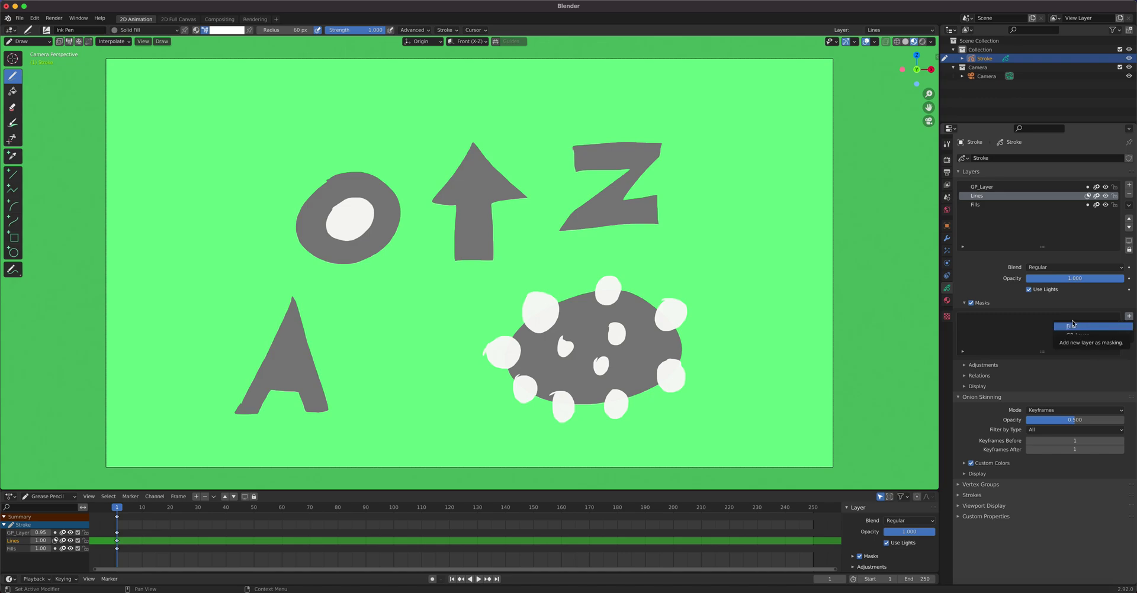
pyautogui.click(1093, 335)
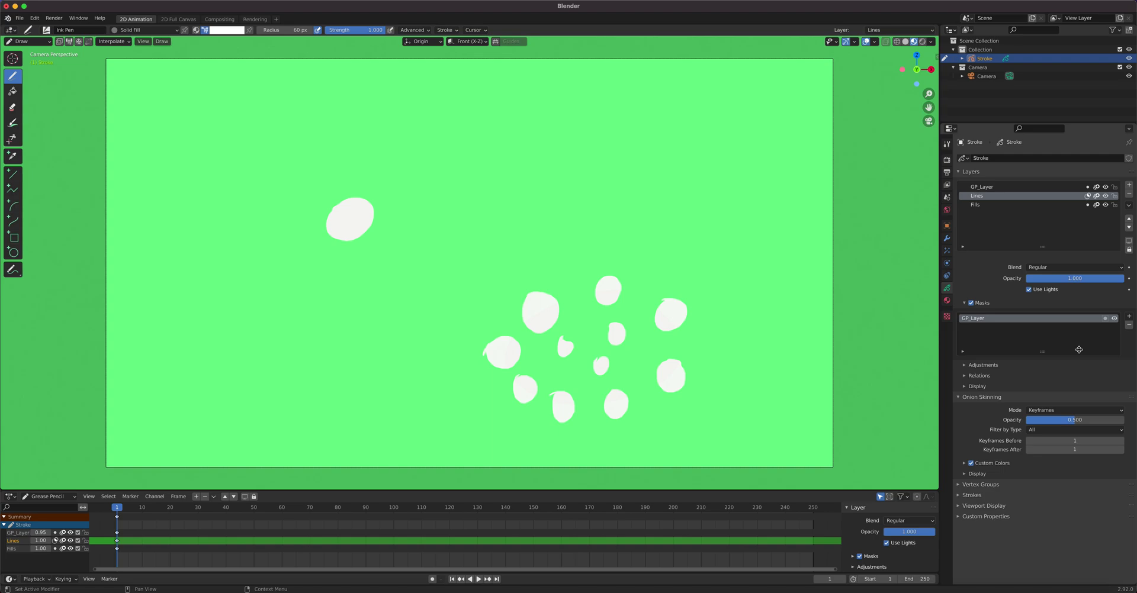
pyautogui.click(1105, 319)
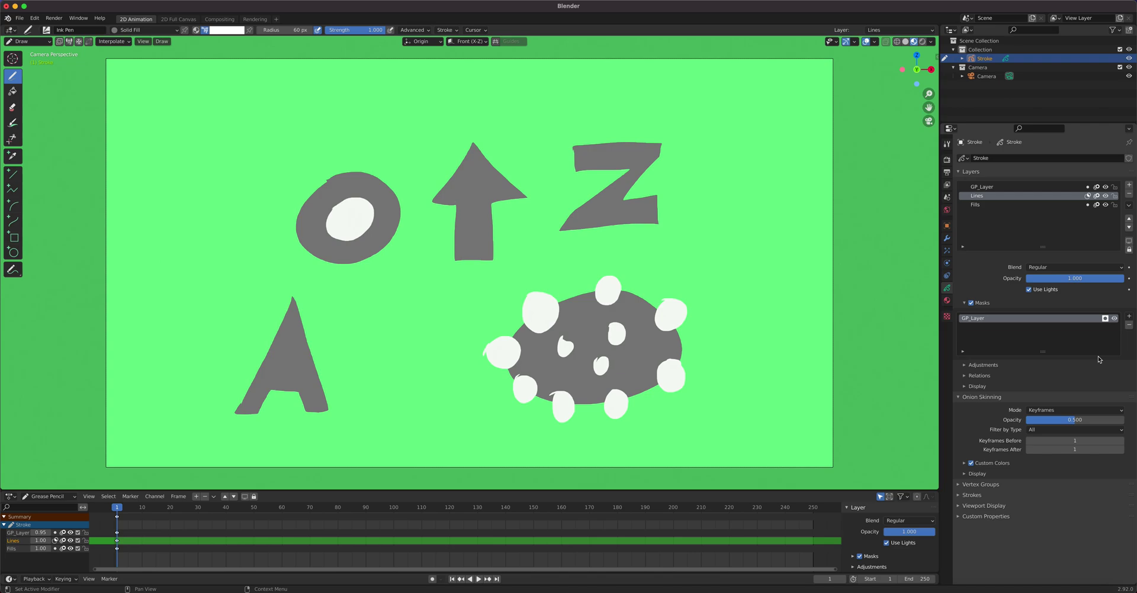
# Lower GP_Layer's opacity to 0.000 and draw mask shapes on it inside the letter A and the arrow
pyautogui.click(1001, 184)
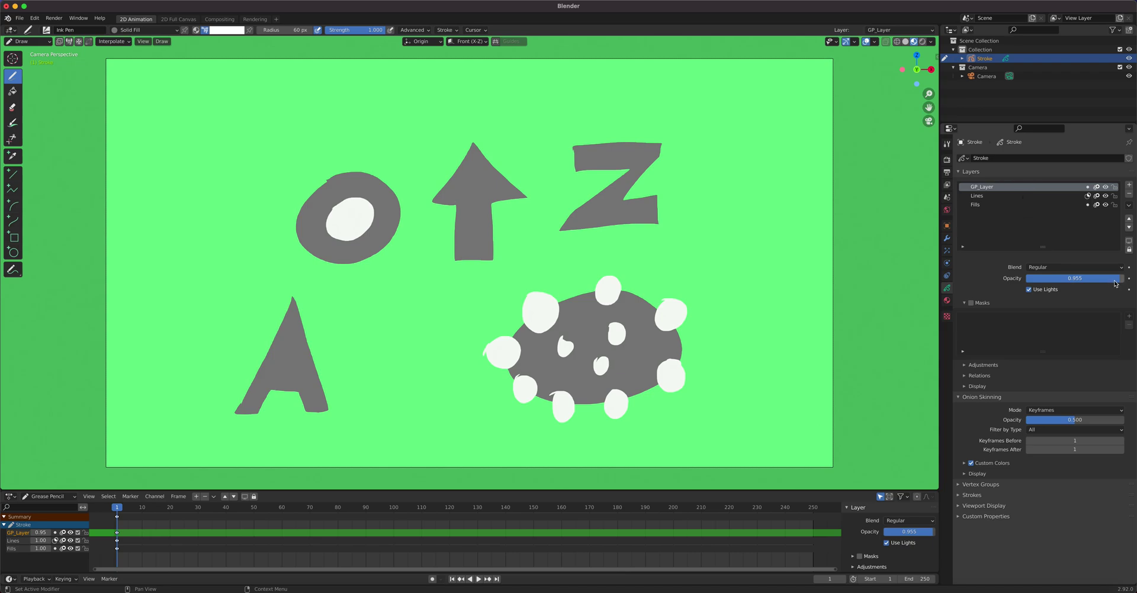
pyautogui.moveTo(1118, 284); pyautogui.dragTo(1003, 280)
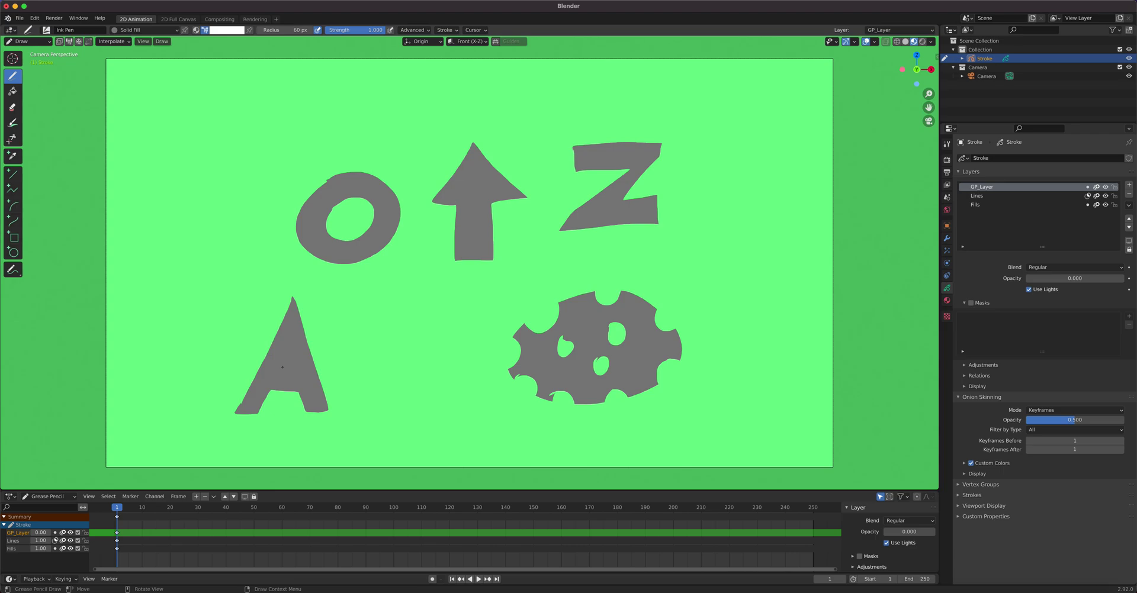
pyautogui.moveTo(285, 345)
pyautogui.mouseDown()
pyautogui.moveTo(277, 372)
pyautogui.moveTo(297, 375)
pyautogui.moveTo(287, 346)
pyautogui.mouseUp()
pyautogui.moveTo(472, 155)
pyautogui.mouseDown()
pyautogui.moveTo(440, 188)
pyautogui.moveTo(450, 204)
pyautogui.moveTo(464, 197)
pyautogui.moveTo(455, 230)
pyautogui.moveTo(469, 256)
pyautogui.moveTo(478, 165)
pyautogui.moveTo(484, 250)
pyautogui.moveTo(471, 178)
pyautogui.moveTo(496, 178)
pyautogui.moveTo(505, 191)
pyautogui.moveTo(472, 156)
pyautogui.mouseUp()
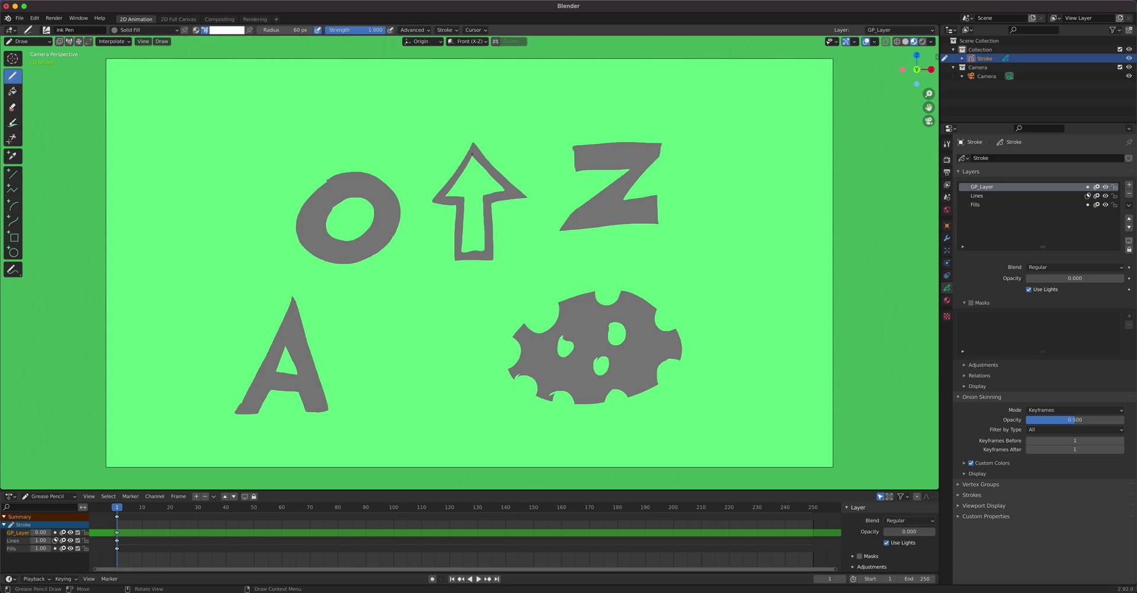
# On the Lines layer with the material color, draw a filled shape extending the Z's top bar upward
pyautogui.click(1029, 197)
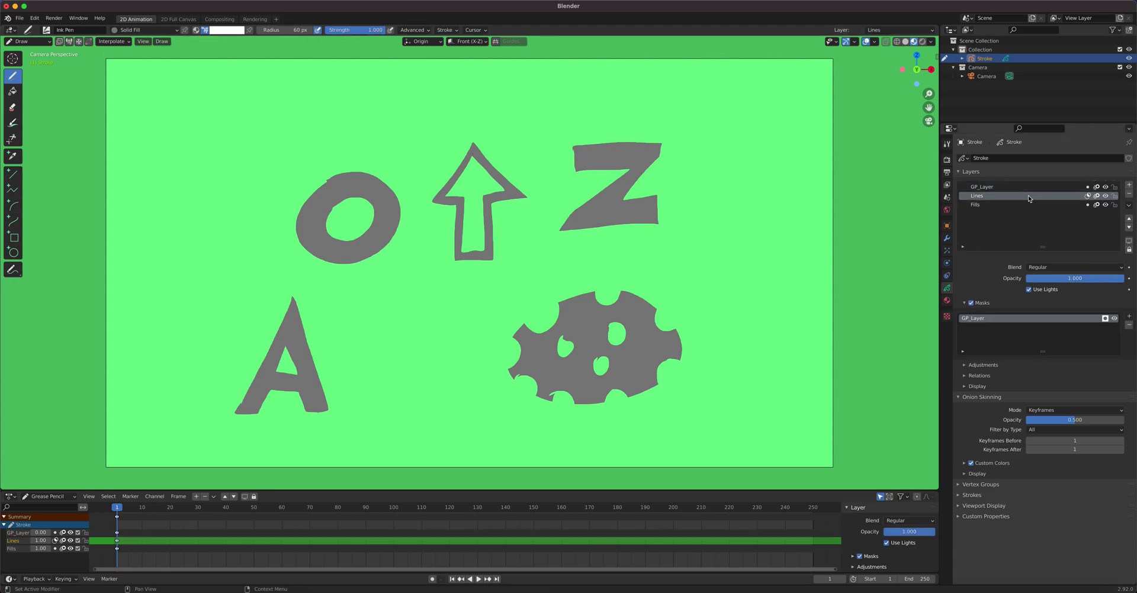
pyautogui.click(196, 29)
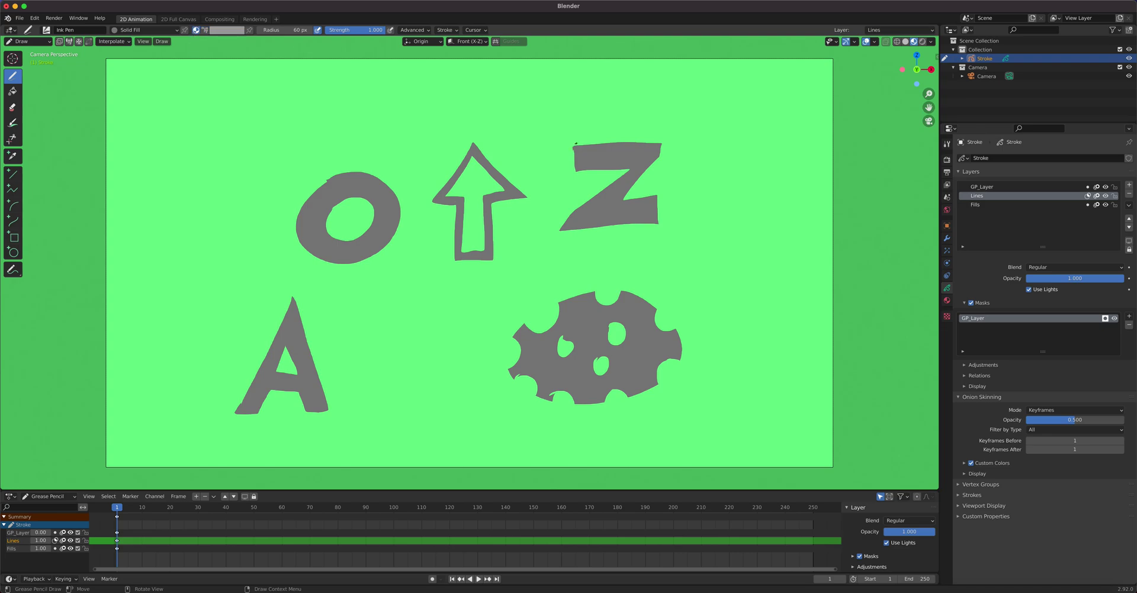
pyautogui.moveTo(572, 143)
pyautogui.mouseDown()
pyautogui.moveTo(602, 127)
pyautogui.moveTo(682, 126)
pyautogui.moveTo(660, 157)
pyautogui.moveTo(659, 141)
pyautogui.moveTo(574, 145)
pyautogui.mouseUp()
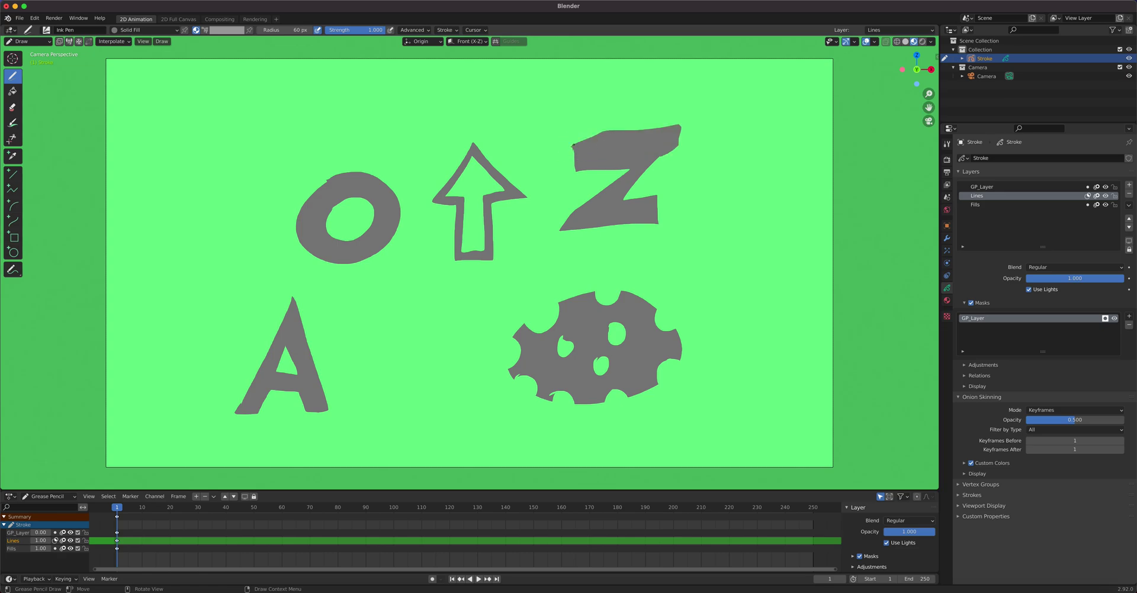
# On GP_Layer with the white color attribute, draw a mask shape inside the Z's top bar
pyautogui.click(1011, 188)
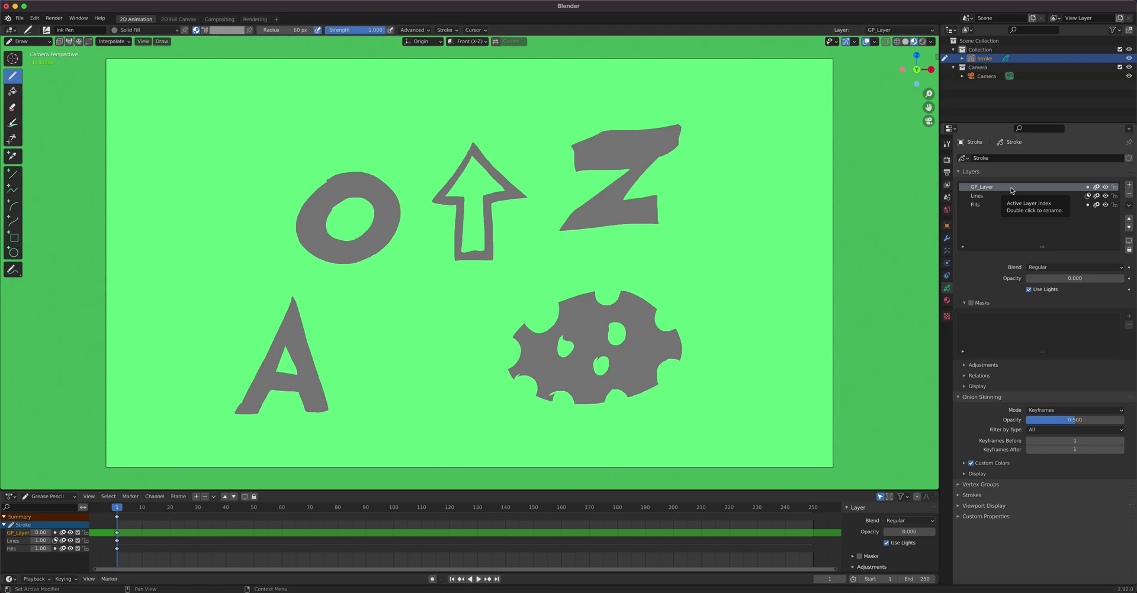
pyautogui.click(205, 29)
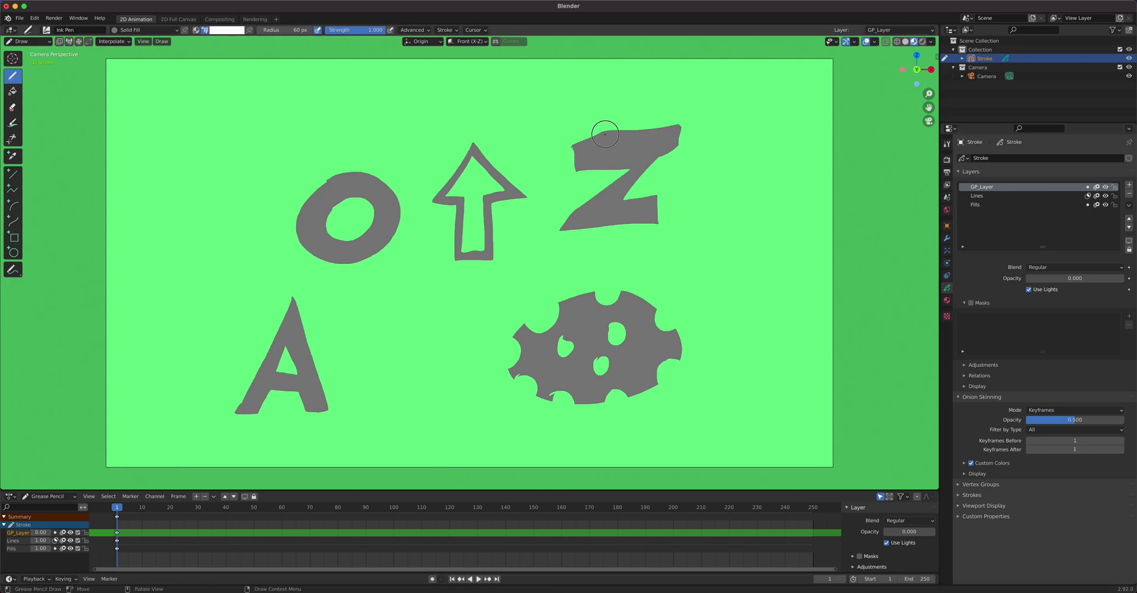
pyautogui.moveTo(604, 135)
pyautogui.mouseDown()
pyautogui.moveTo(579, 146)
pyautogui.moveTo(577, 169)
pyautogui.moveTo(647, 161)
pyautogui.moveTo(675, 141)
pyautogui.moveTo(601, 135)
pyautogui.mouseUp()
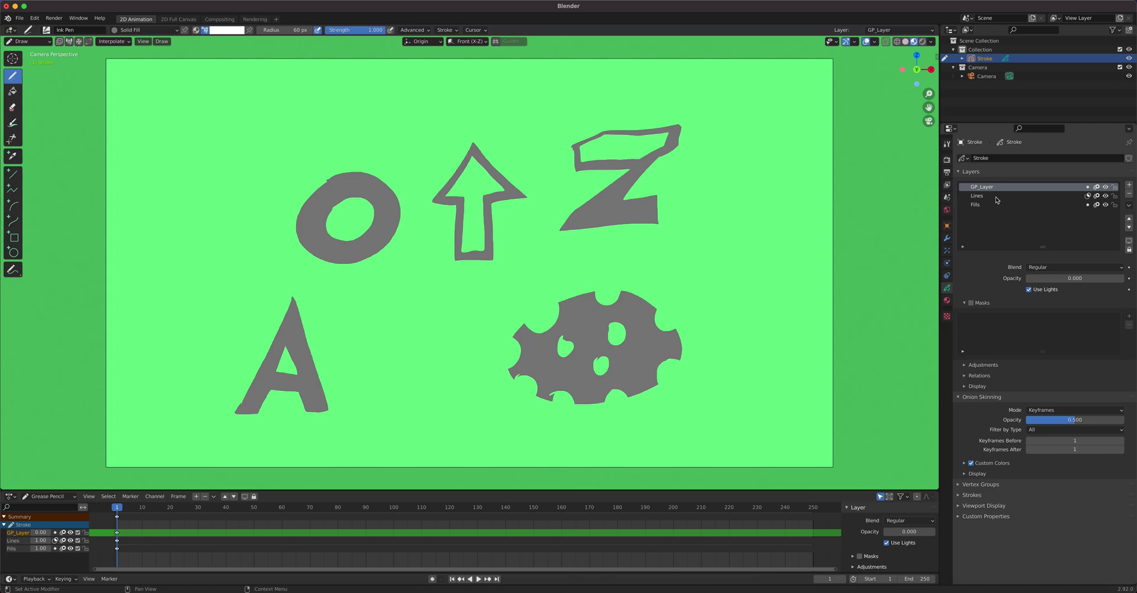
# Add the Fills layer as a second, inverted mask on the Lines layer
pyautogui.click(1037, 198)
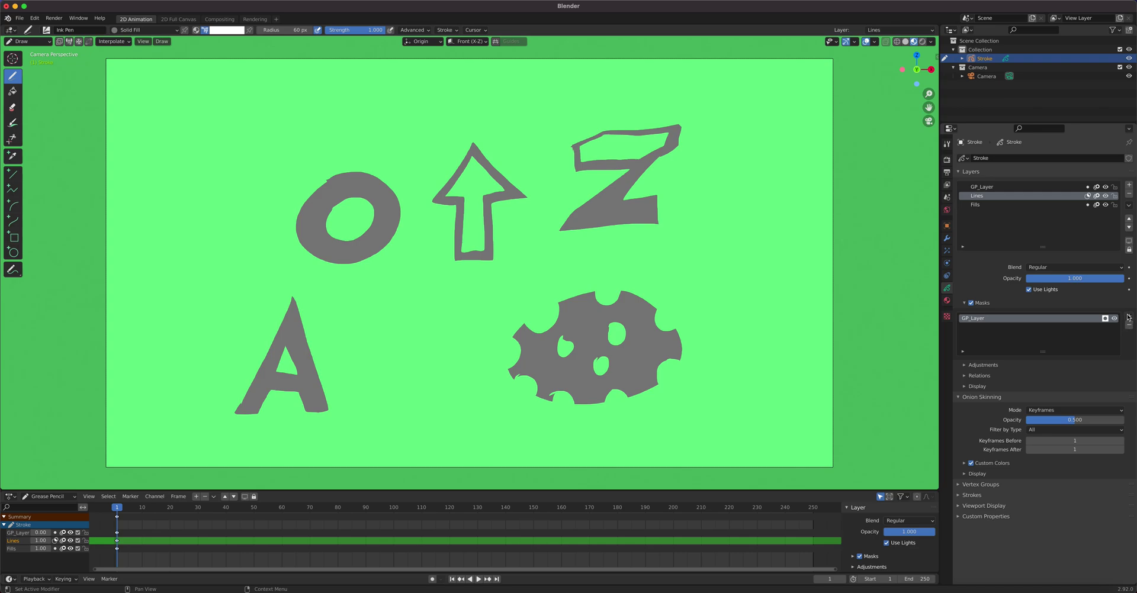
pyautogui.click(1064, 205)
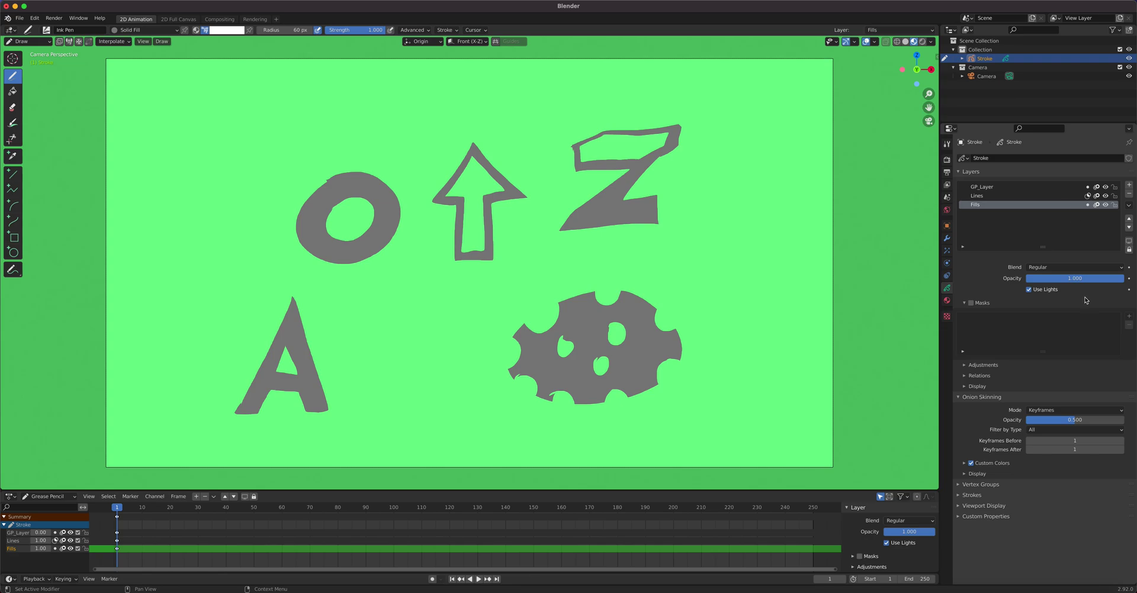
pyautogui.click(1071, 197)
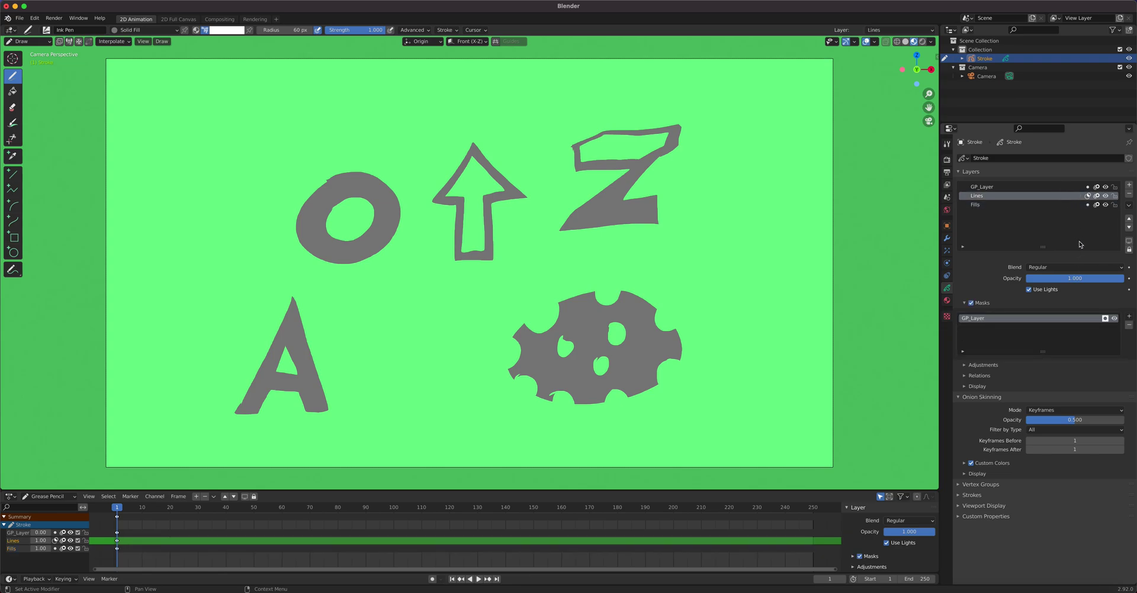
pyautogui.click(1129, 317)
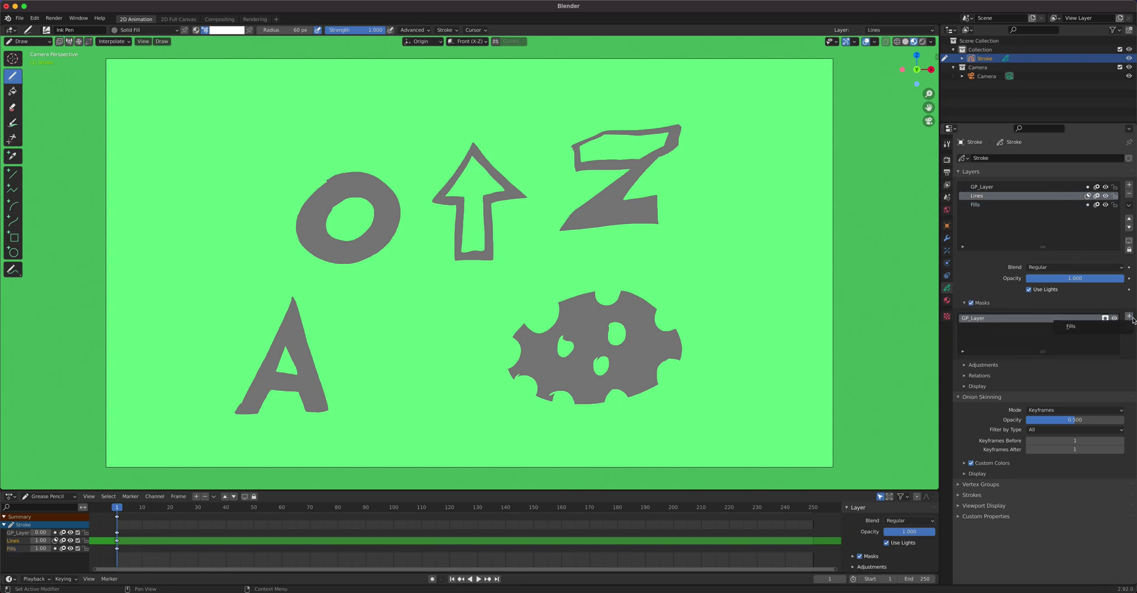
pyautogui.click(1084, 331)
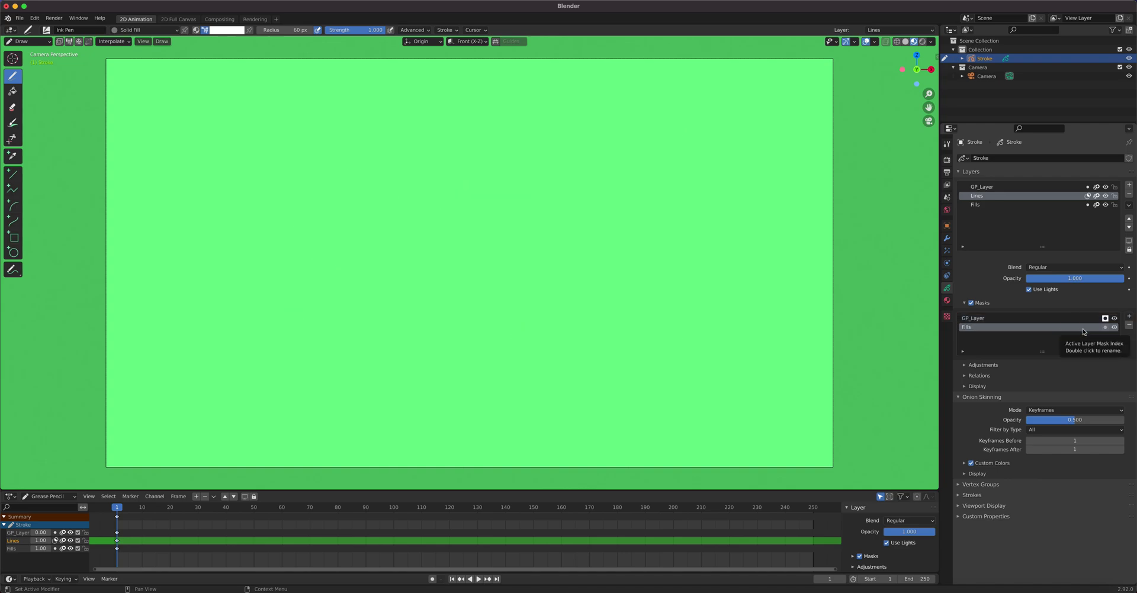
pyautogui.click(1105, 327)
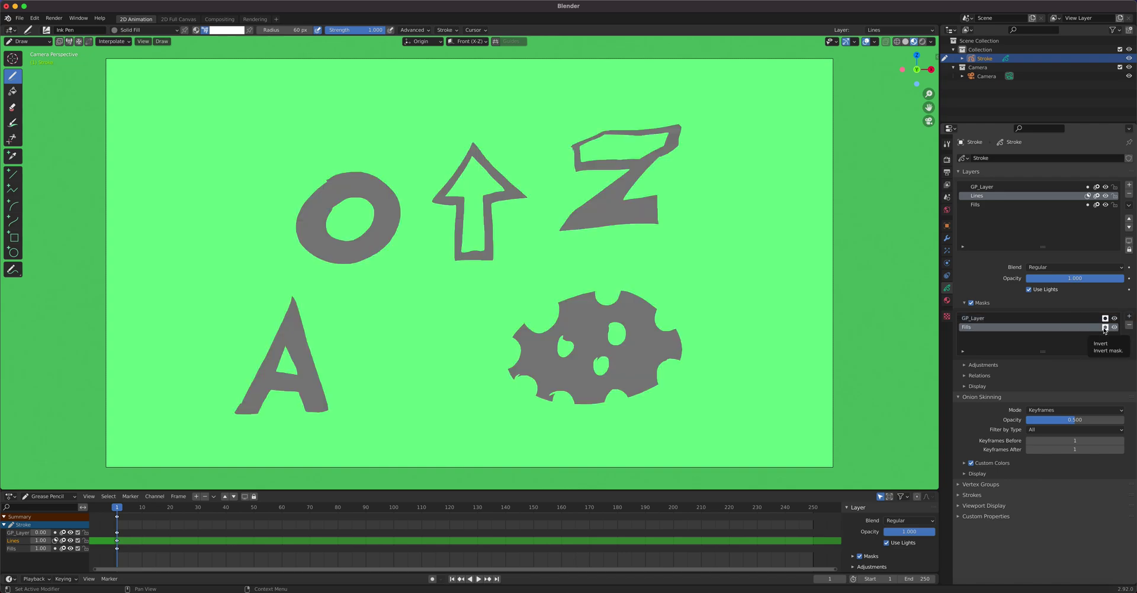
# On the Fills layer, draw a magenta wedge over the oval's upper edge and lower the layer's opacity to 0.000
pyautogui.click(1009, 206)
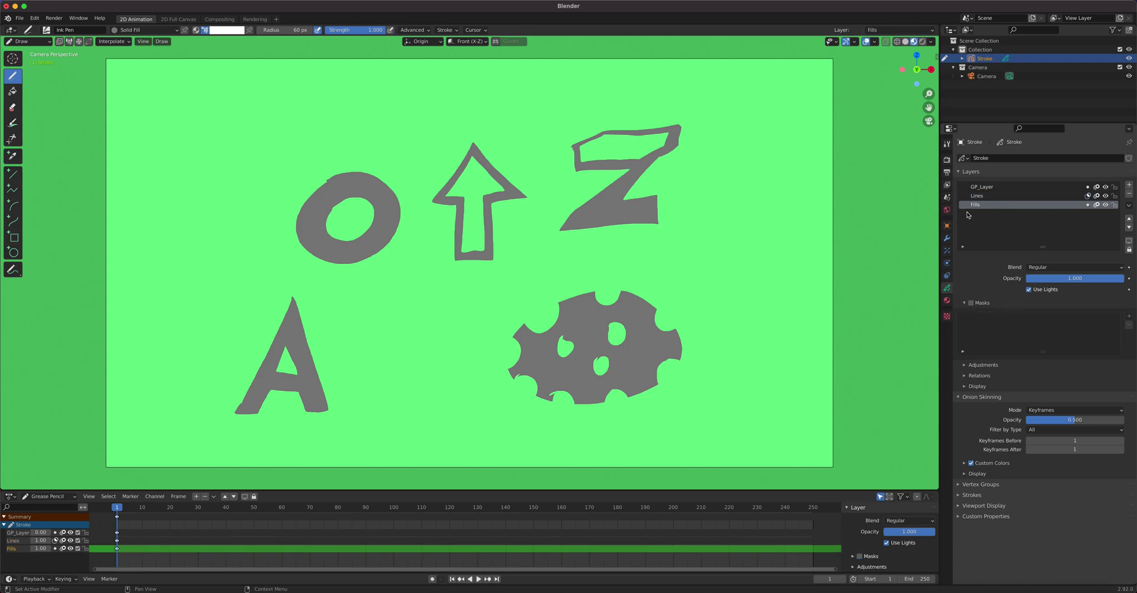
pyautogui.click(231, 29)
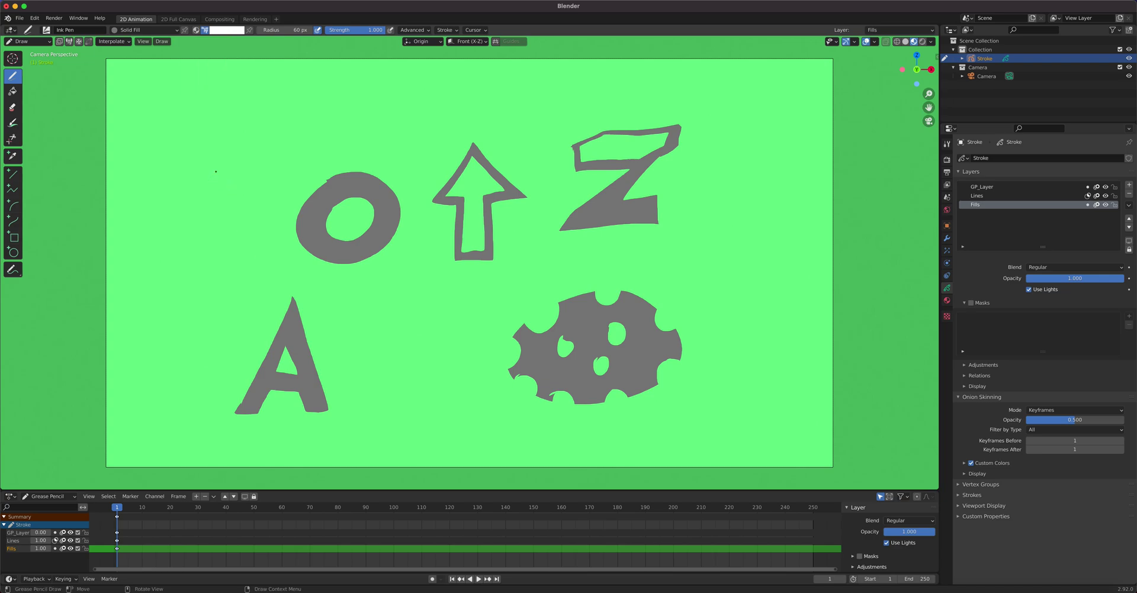
pyautogui.click(227, 29)
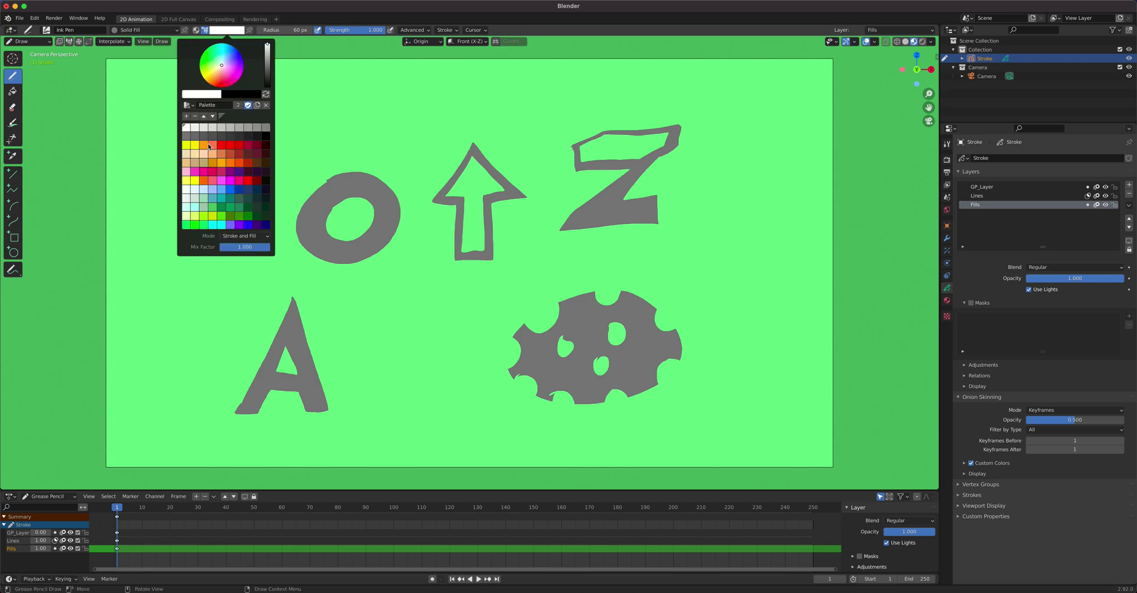
pyautogui.click(197, 172)
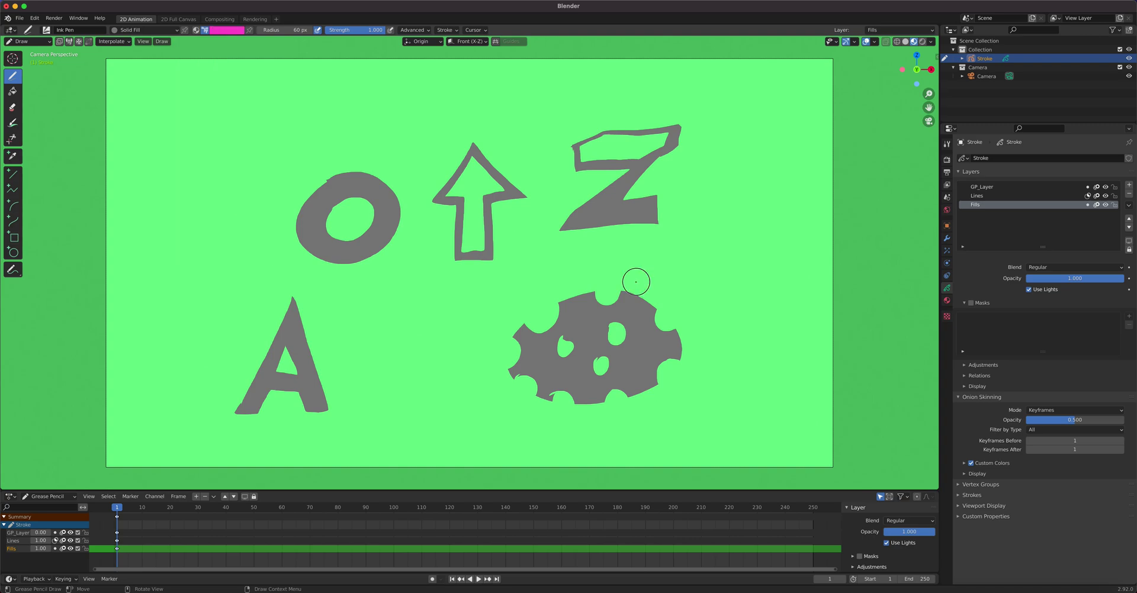
pyautogui.moveTo(631, 307); pyautogui.dragTo(647, 283)
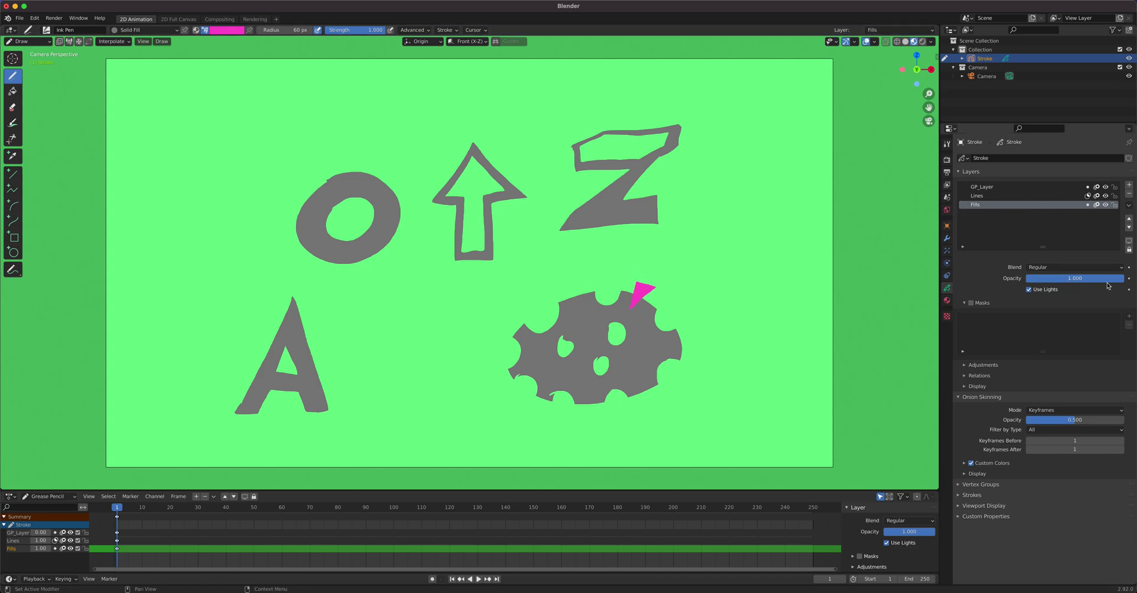
pyautogui.moveTo(1120, 282); pyautogui.dragTo(1013, 282)
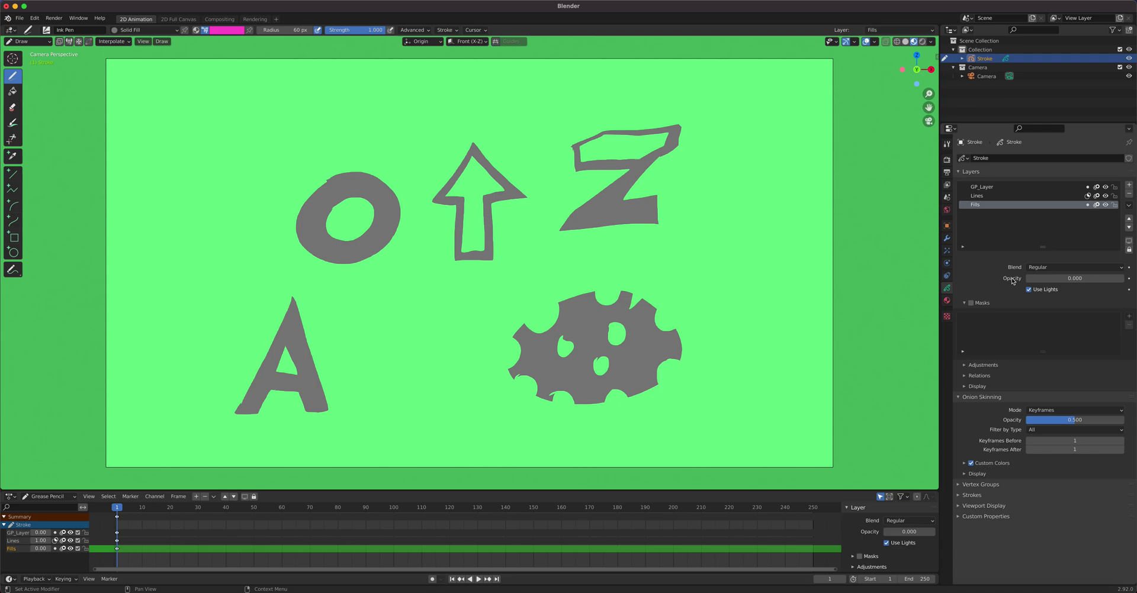
# On the Lines layer with the Solid Stroke material, draw a long diagonal line near the O and four shorter lines crossing it
pyautogui.click(991, 197)
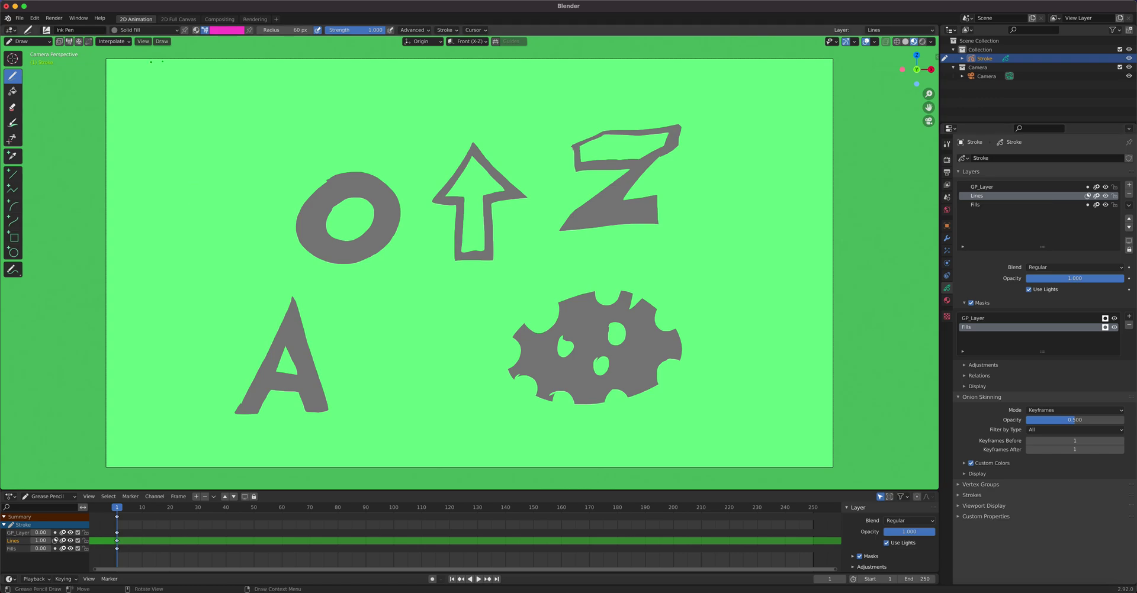
pyautogui.click(142, 30)
pyautogui.click(144, 51)
pyautogui.moveTo(183, 258)
pyautogui.mouseDown()
pyautogui.moveTo(198, 229)
pyautogui.moveTo(320, 121)
pyautogui.moveTo(409, 160)
pyautogui.mouseUp()
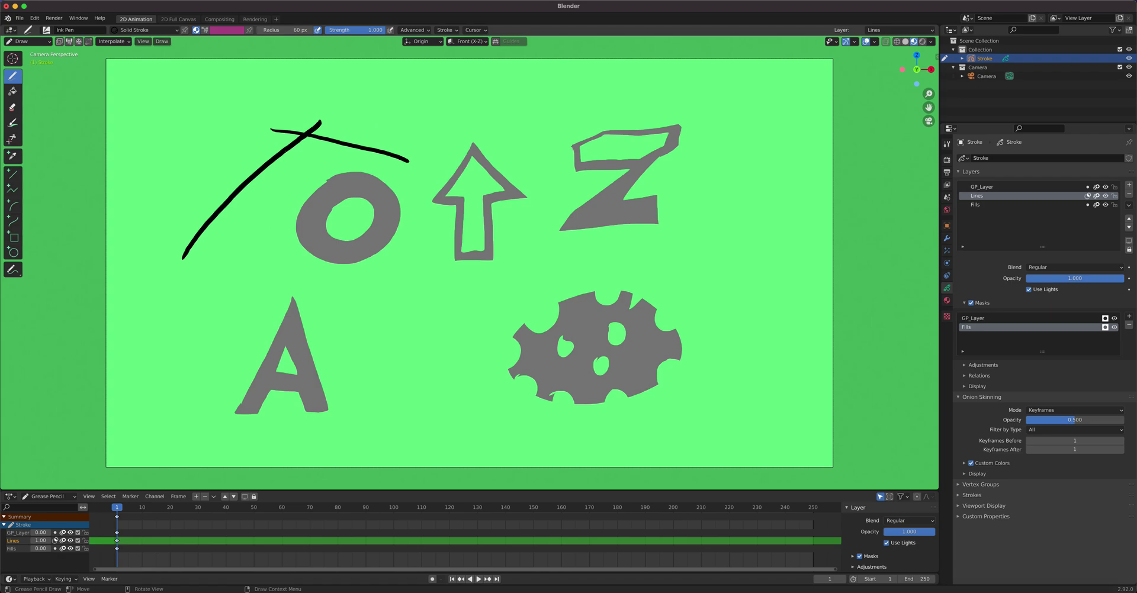
pyautogui.moveTo(300, 169); pyautogui.dragTo(211, 148)
pyautogui.moveTo(266, 197); pyautogui.dragTo(196, 181)
pyautogui.moveTo(238, 231); pyautogui.dragTo(156, 227)
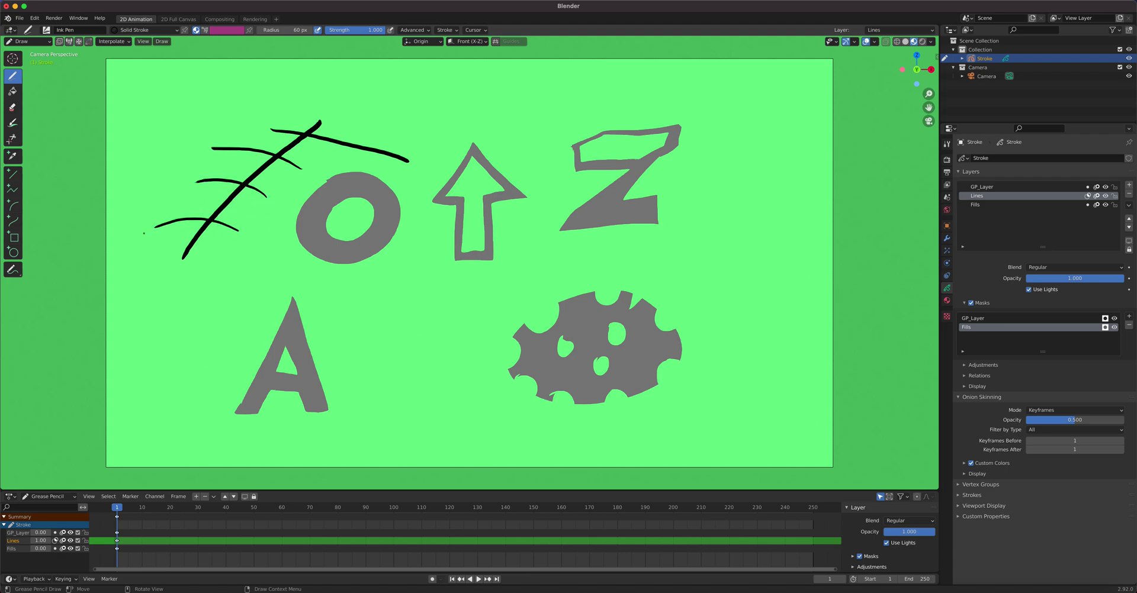
# On the Fills layer with Solid Fill and the magenta color attribute, draw mask shapes over the crossing lines' ends left of the diagonal
pyautogui.click(988, 205)
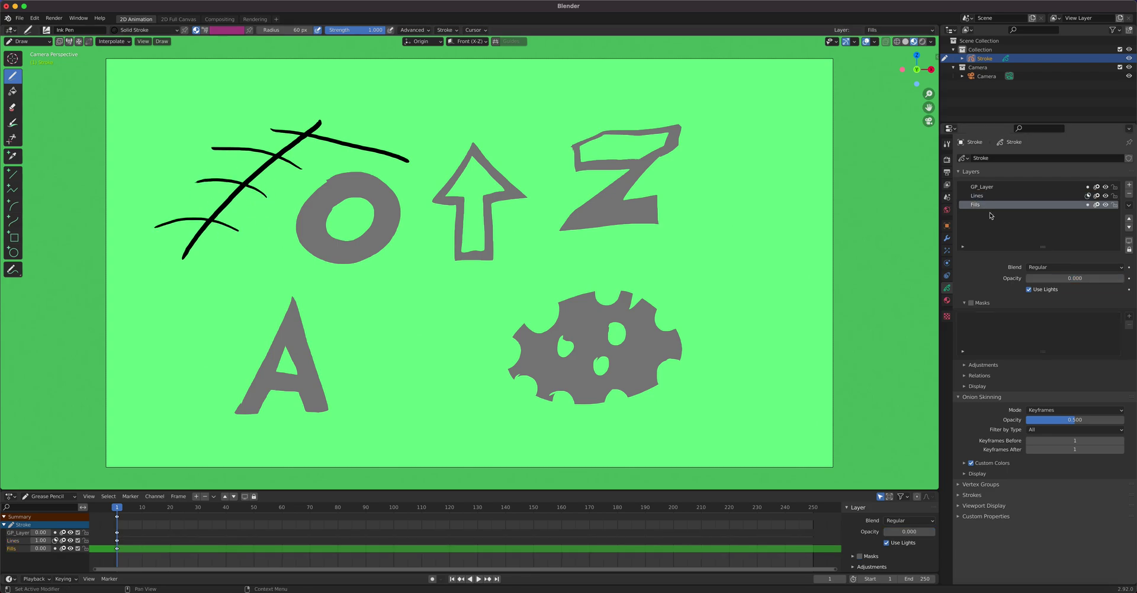
pyautogui.click(205, 30)
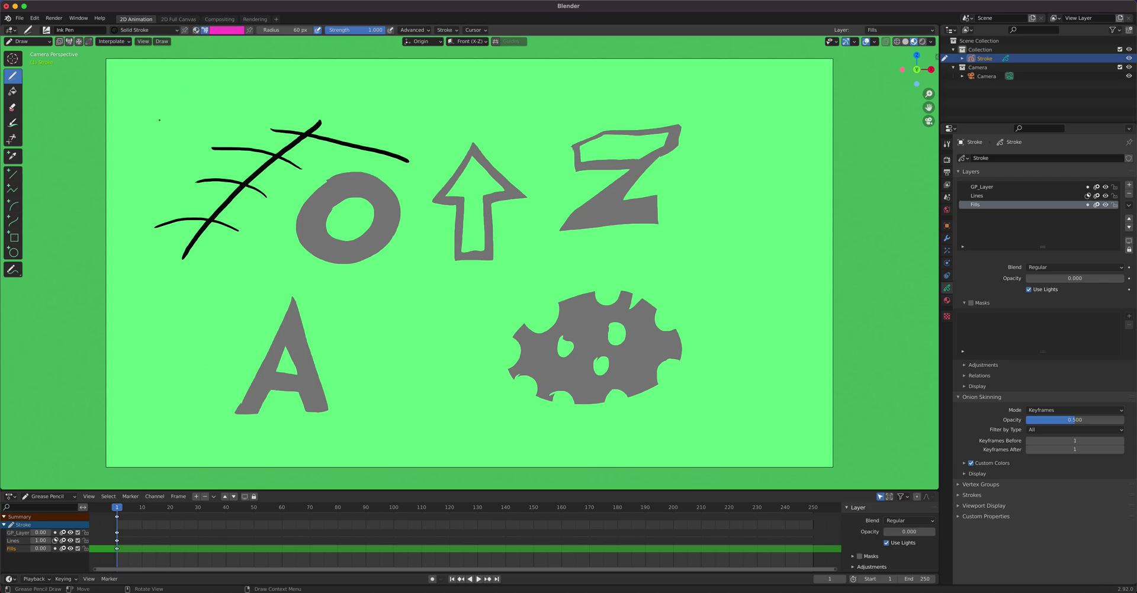
pyautogui.click(146, 30)
pyautogui.click(125, 67)
pyautogui.moveTo(304, 115)
pyautogui.keyDown('ctrl'); pyautogui.mouseDown()
pyautogui.moveTo(219, 150)
pyautogui.moveTo(142, 230)
pyautogui.moveTo(147, 259)
pyautogui.mouseUp(); pyautogui.keyUp('ctrl')
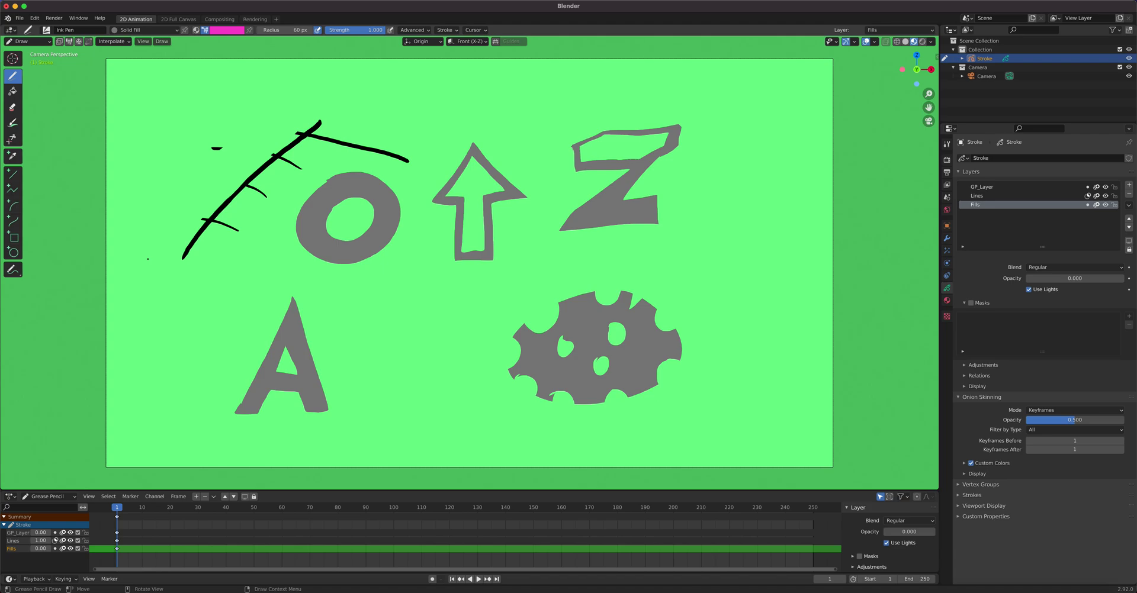
pyautogui.moveTo(148, 259)
pyautogui.keyDown('ctrl'); pyautogui.mouseDown()
pyautogui.moveTo(178, 249)
pyautogui.moveTo(290, 139)
pyautogui.moveTo(295, 119)
pyautogui.moveTo(193, 190)
pyautogui.moveTo(188, 235)
pyautogui.mouseUp(); pyautogui.keyUp('ctrl')
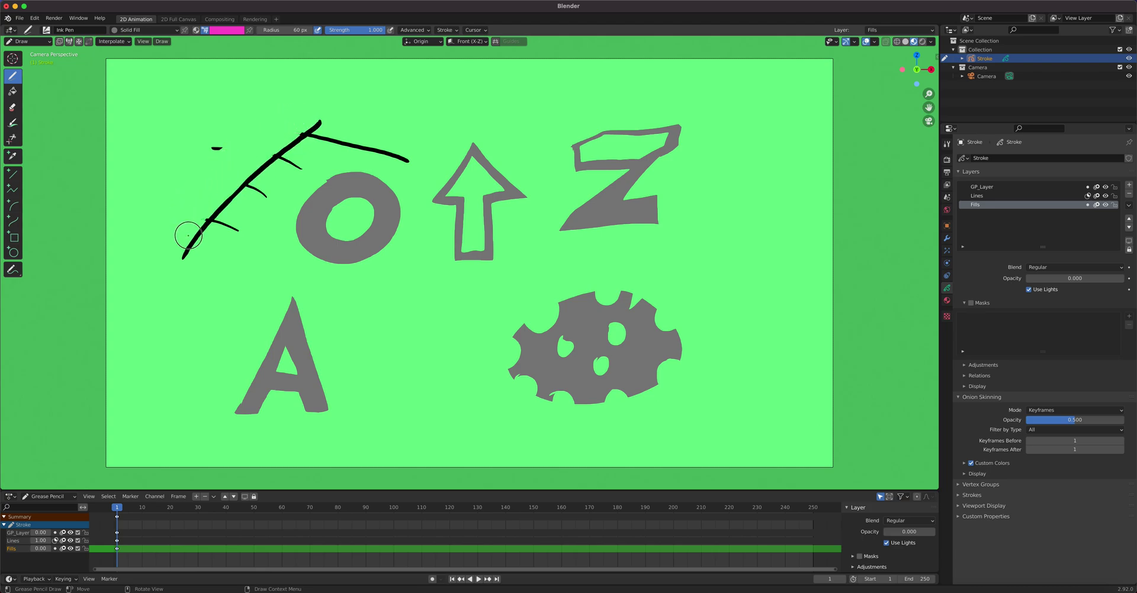